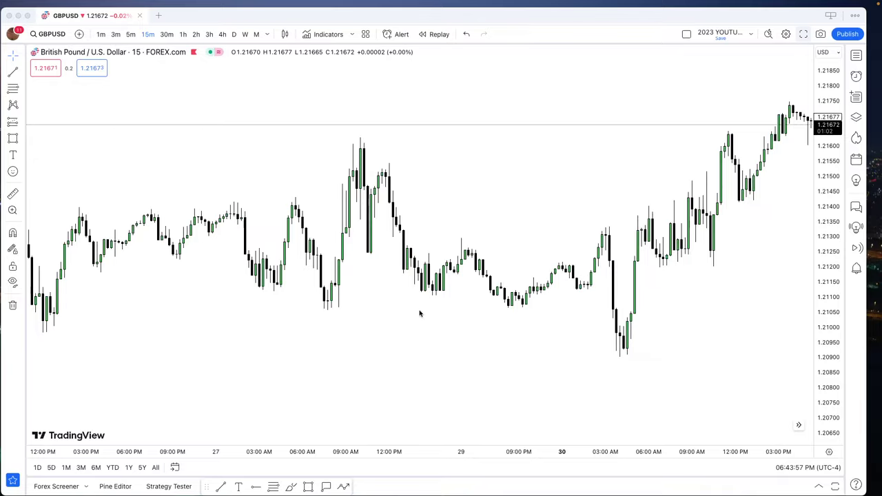
# Brush over the 25–26 Oct price swings and the 26 Oct highs near 1.2096, undoing each stroke
pyautogui.moveTo(386, 326); pyautogui.dragTo(771, 264)
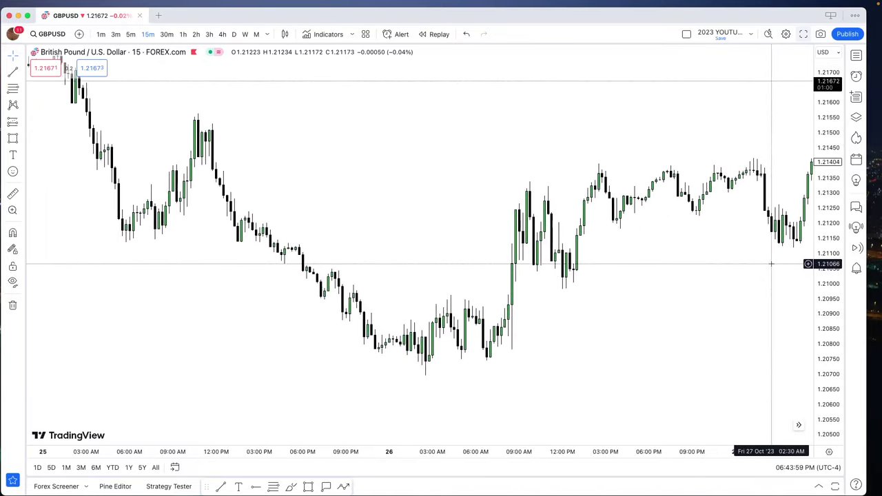
pyautogui.click(290, 487)
pyautogui.moveTo(135, 65)
pyautogui.mouseDown()
pyautogui.moveTo(192, 235)
pyautogui.moveTo(266, 112)
pyautogui.moveTo(423, 364)
pyautogui.moveTo(578, 343)
pyautogui.mouseUp()
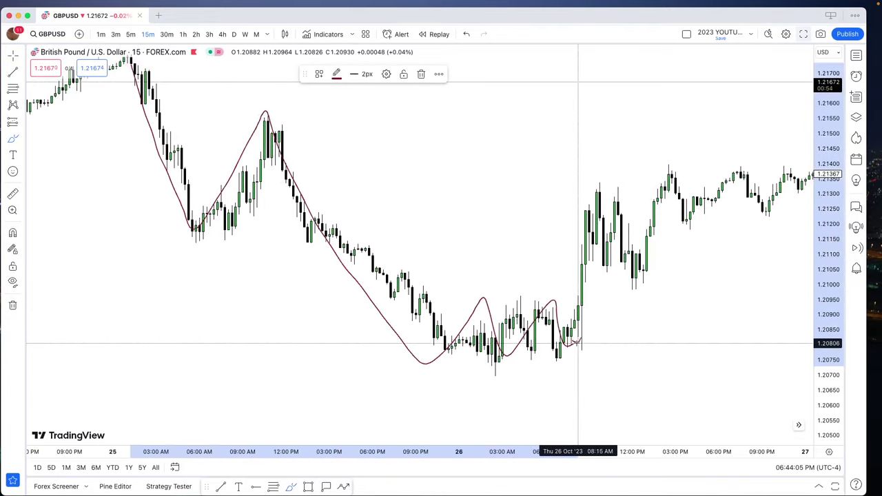
pyautogui.press('super+z')
pyautogui.moveTo(517, 301)
pyautogui.mouseDown()
pyautogui.moveTo(549, 299)
pyautogui.moveTo(506, 299)
pyautogui.mouseUp()
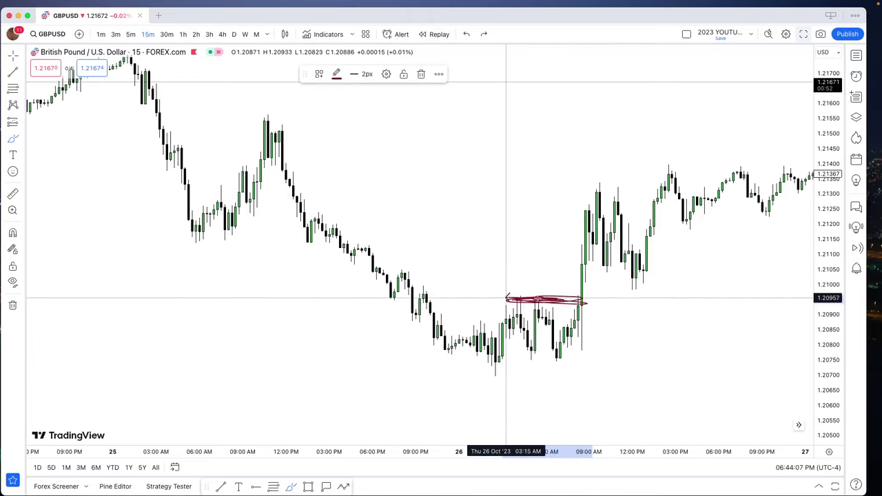
pyautogui.press('super+z')
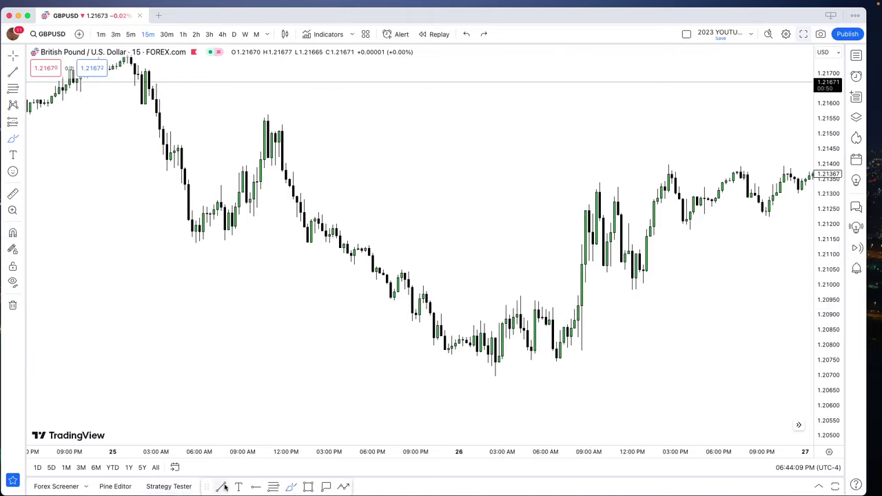
# Draw a horizontal trend line at about 1.20963 from the 26 Oct 04:15 AM high and a small rectangle above its end, up to about 1.21011
pyautogui.click(222, 487)
pyautogui.moveTo(520, 296); pyautogui.dragTo(614, 297)
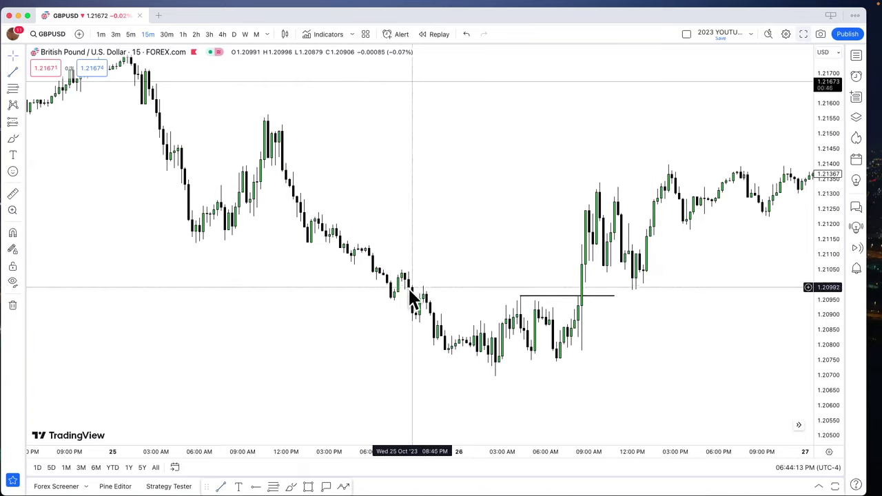
pyautogui.click(582, 297)
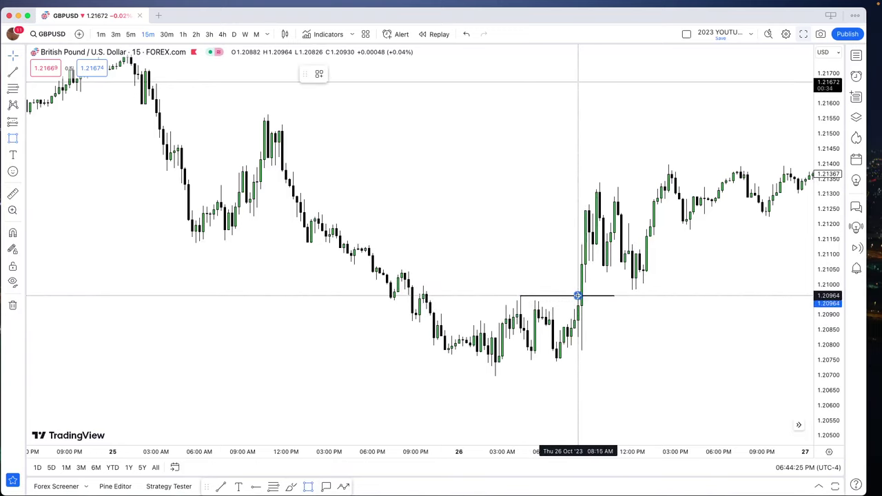
pyautogui.click(607, 282)
pyautogui.moveTo(607, 289)
pyautogui.mouseDown()
pyautogui.moveTo(693, 290)
pyautogui.moveTo(605, 303)
pyautogui.moveTo(608, 295)
pyautogui.mouseUp()
# Fill the small rectangle with turquoise at 37% opacity
pyautogui.click(354, 74)
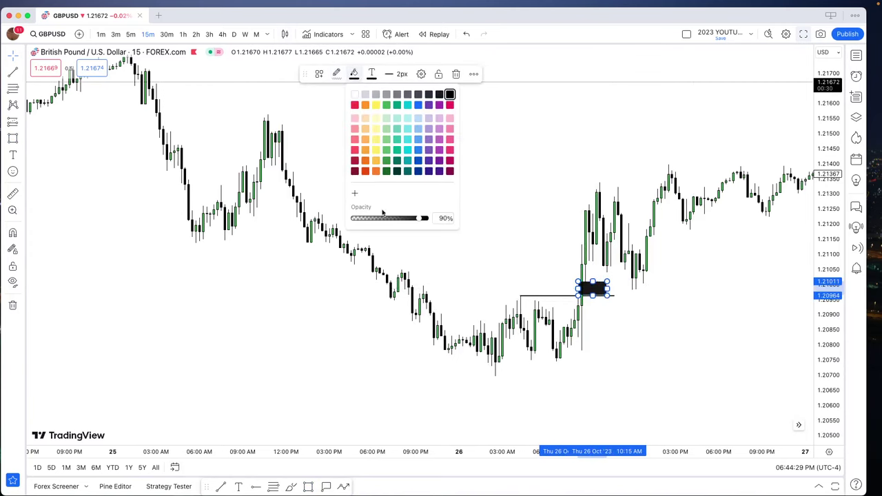
pyautogui.click(408, 105)
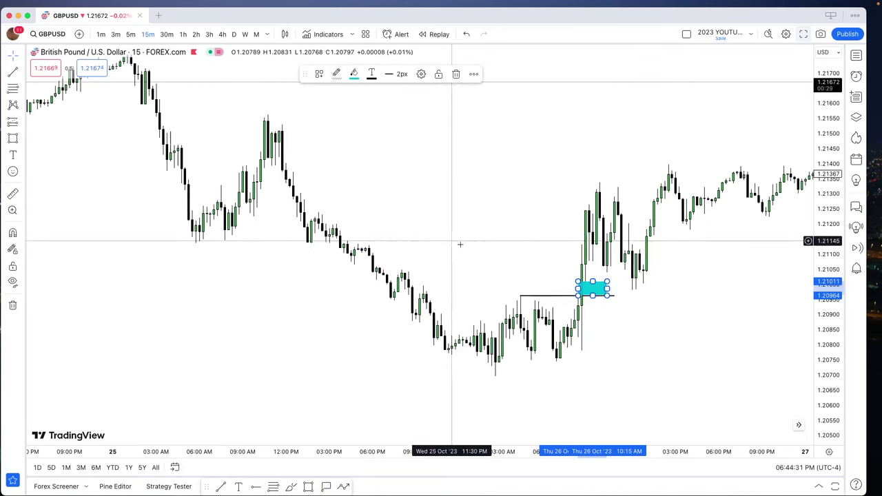
pyautogui.click(354, 73)
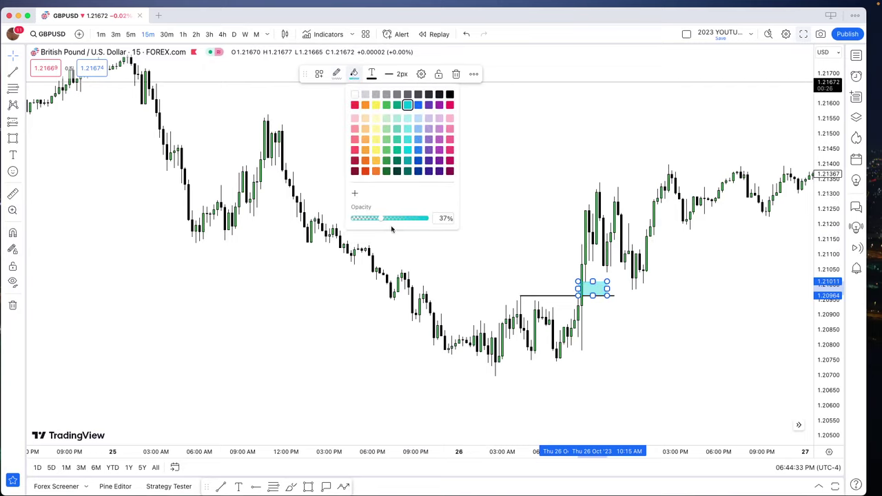
pyautogui.click(622, 302)
# Shorten the horizontal trend line so it ends at the breakout candle, about 08:30 AM on 26 Oct
pyautogui.click(615, 297)
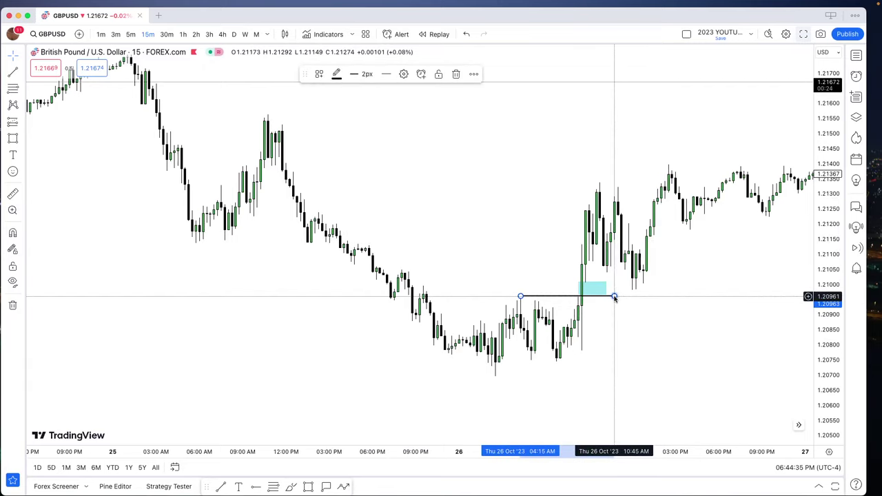
pyautogui.moveTo(614, 297); pyautogui.dragTo(582, 297)
pyautogui.click(614, 305)
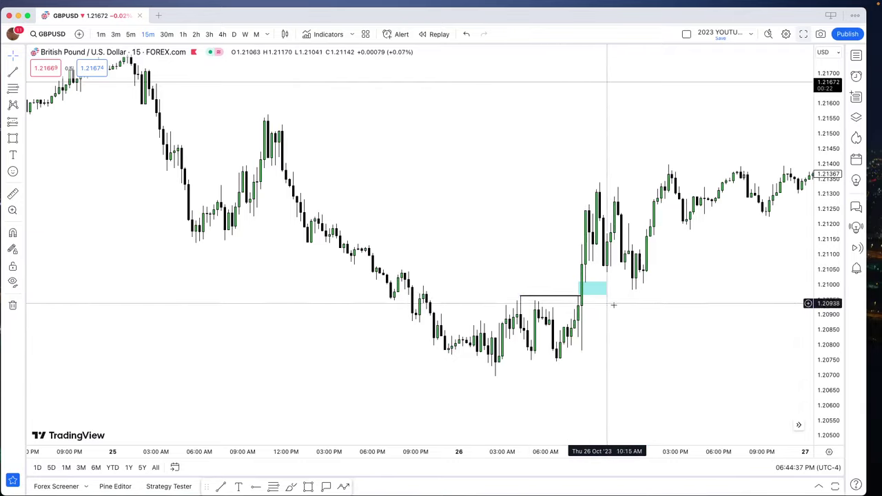
# Extend the turquoise rectangle to about 02:30 PM, lower its upper edge to about 1.21007, and align its lower edge with the trend line
pyautogui.scroll(5, 614, 305)
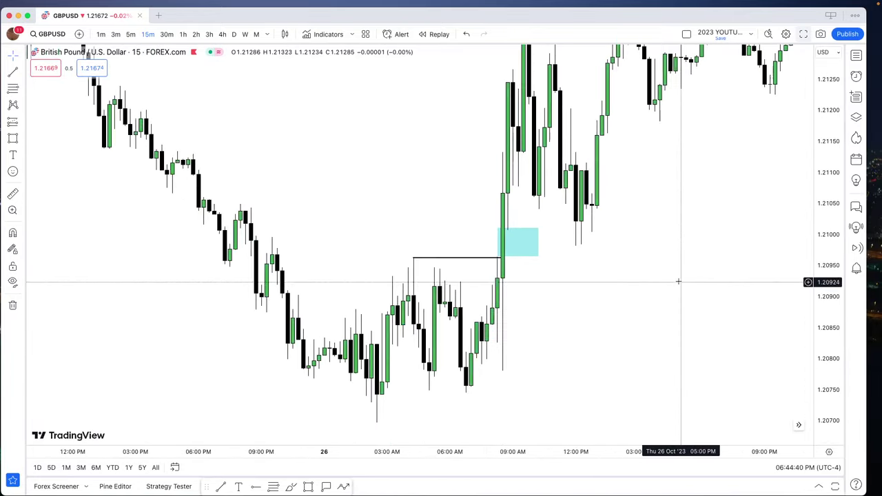
pyautogui.scroll(3, 678, 281)
pyautogui.hscroll(-5, 664, 280)
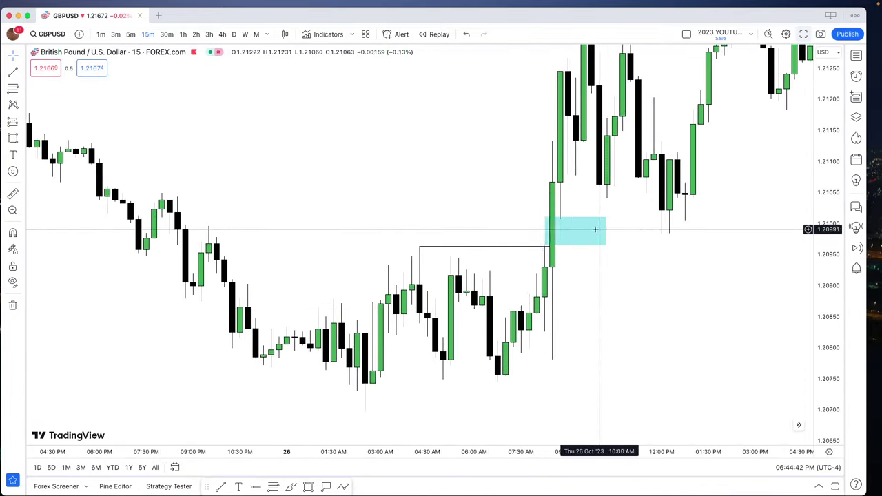
pyautogui.click(585, 224)
pyautogui.moveTo(607, 218); pyautogui.dragTo(740, 233)
pyautogui.click(732, 303)
pyautogui.moveTo(710, 316); pyautogui.dragTo(715, 330)
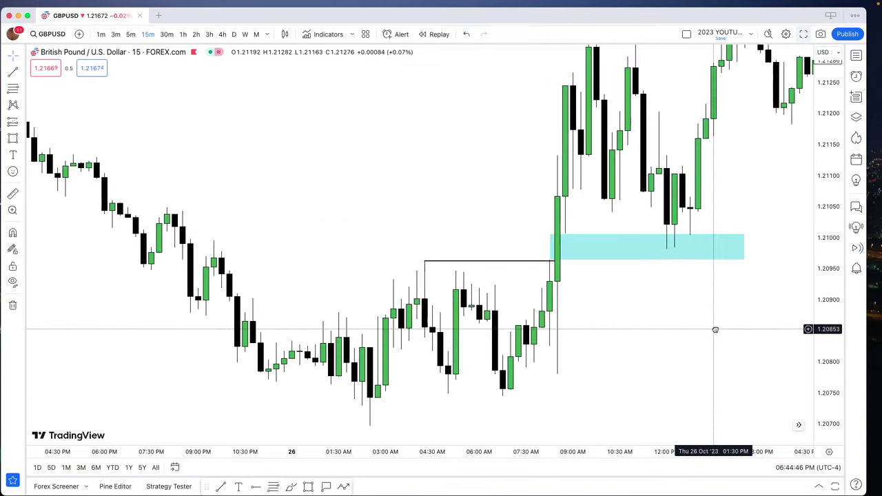
pyautogui.click(556, 258)
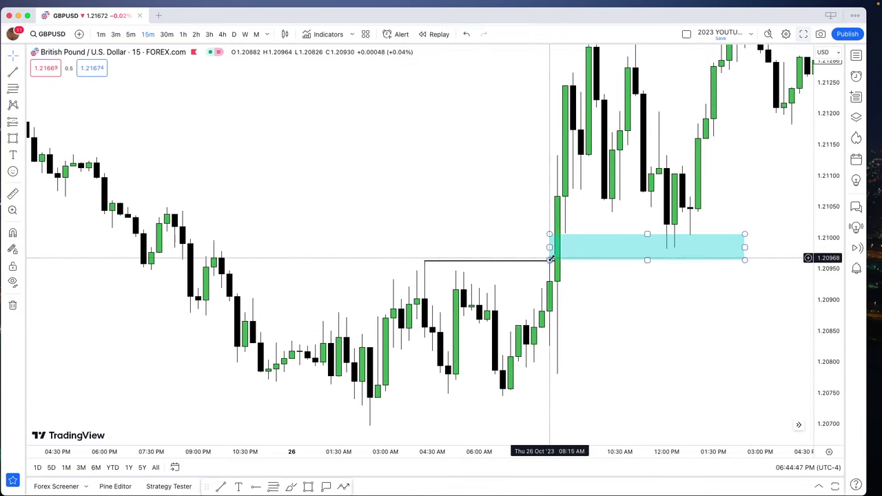
pyautogui.click(579, 290)
# Place a Fib Retracement over the turquoise rectangle from about 1.21007 down to 1.20963
pyautogui.click(274, 486)
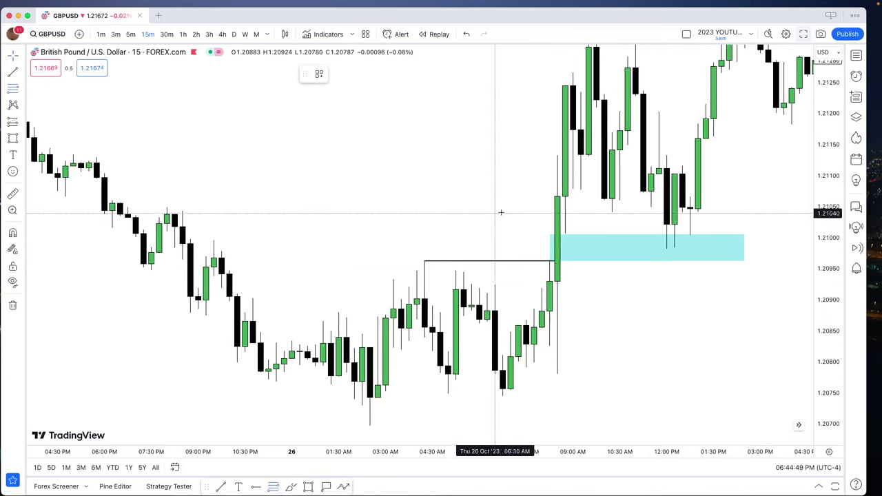
pyautogui.click(550, 234)
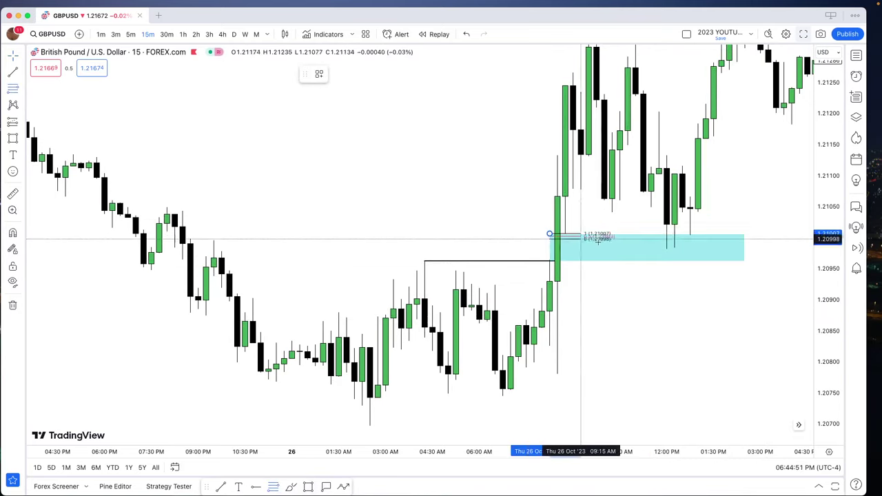
pyautogui.click(722, 261)
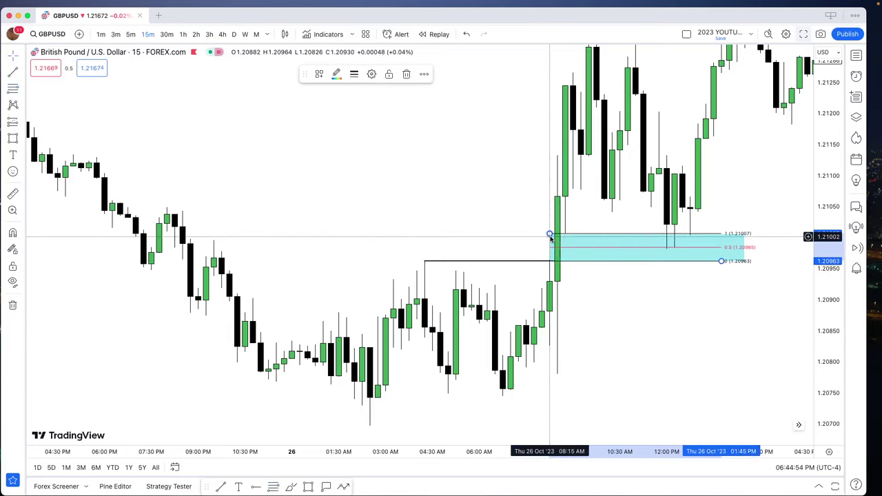
pyautogui.click(774, 244)
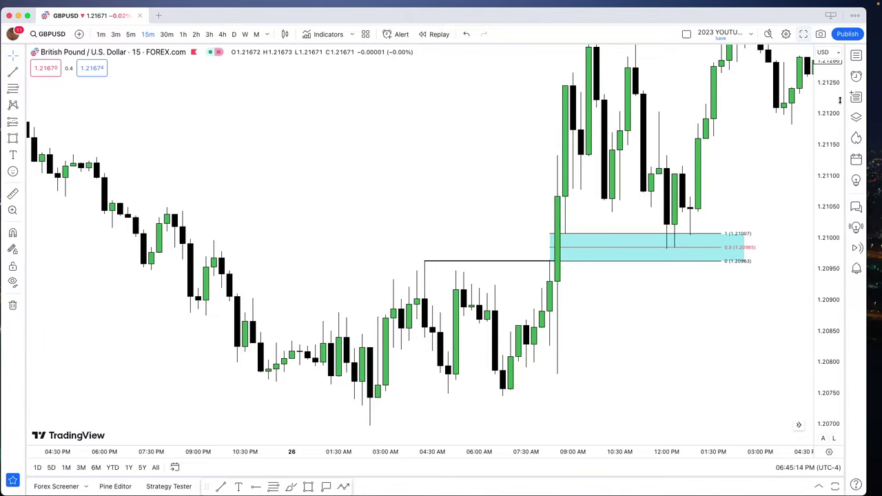
# Mark the consolidation from about 01:30 PM on 24 Oct to early 25 Oct with a rectangle spanning about 1.21533 to 1.21852
pyautogui.moveTo(841, 100); pyautogui.dragTo(821, 306)
pyautogui.scroll(-5, 724, 331)
pyautogui.moveTo(746, 348); pyautogui.dragTo(696, 395)
pyautogui.moveTo(538, 293); pyautogui.dragTo(754, 355)
pyautogui.moveTo(532, 249); pyautogui.dragTo(682, 264)
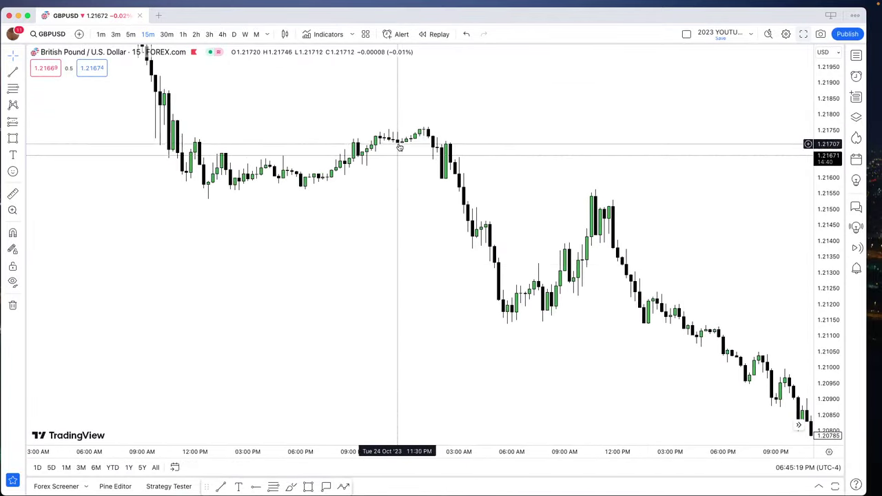
pyautogui.hscroll(-10, 429, 167)
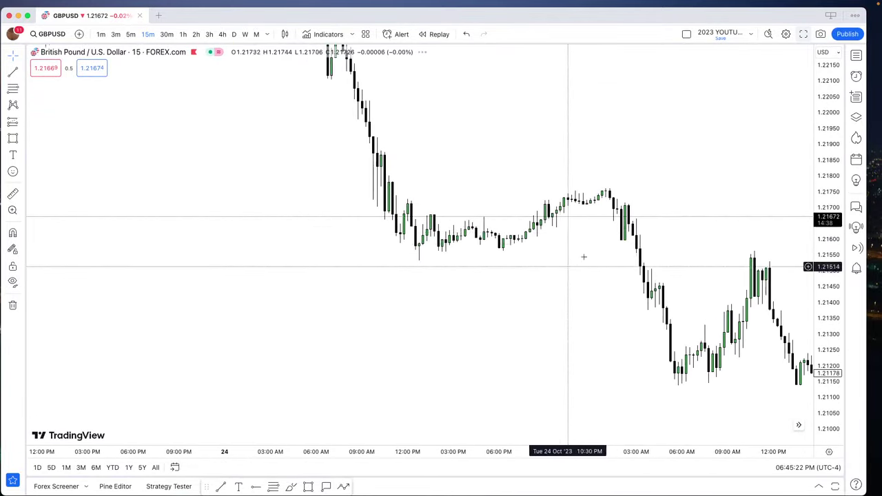
pyautogui.moveTo(832, 254); pyautogui.dragTo(832, 98)
pyautogui.hscroll(1, 655, 131)
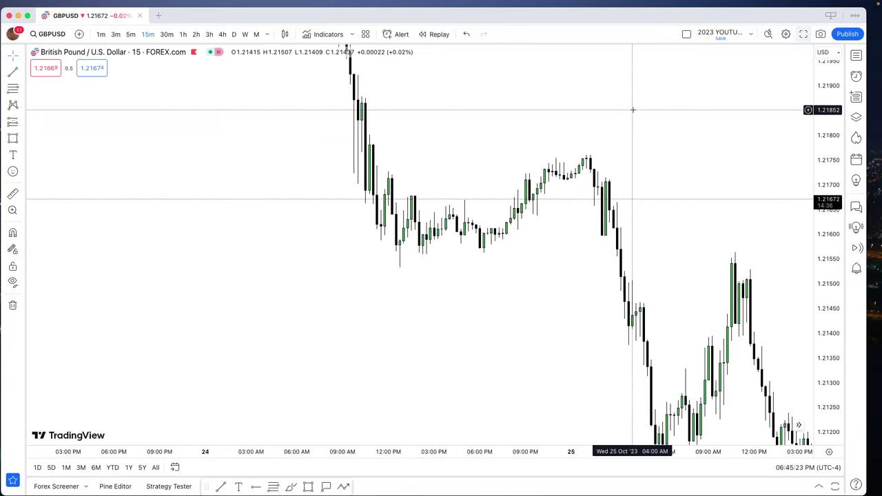
pyautogui.scroll(3, 618, 130)
pyautogui.moveTo(579, 166); pyautogui.dragTo(603, 173)
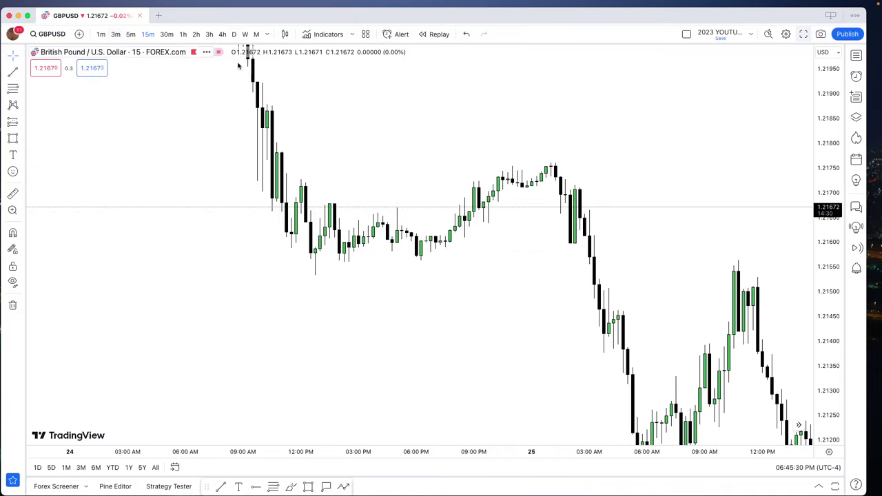
pyautogui.click(308, 486)
pyautogui.moveTo(329, 275); pyautogui.dragTo(623, 117)
# Switch the chart to the 3-minute timeframe, find the marked 24–25 Oct range, and delete its rectangle
pyautogui.click(115, 34)
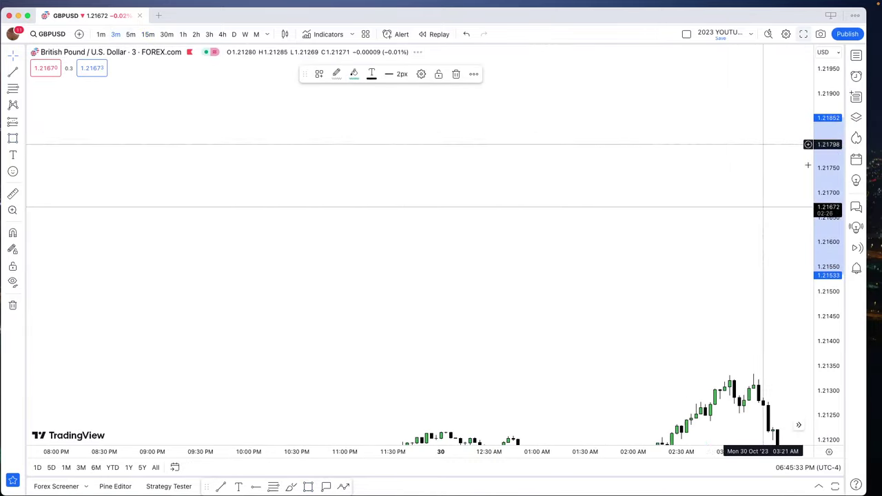
pyautogui.scroll(-10, 518, 248)
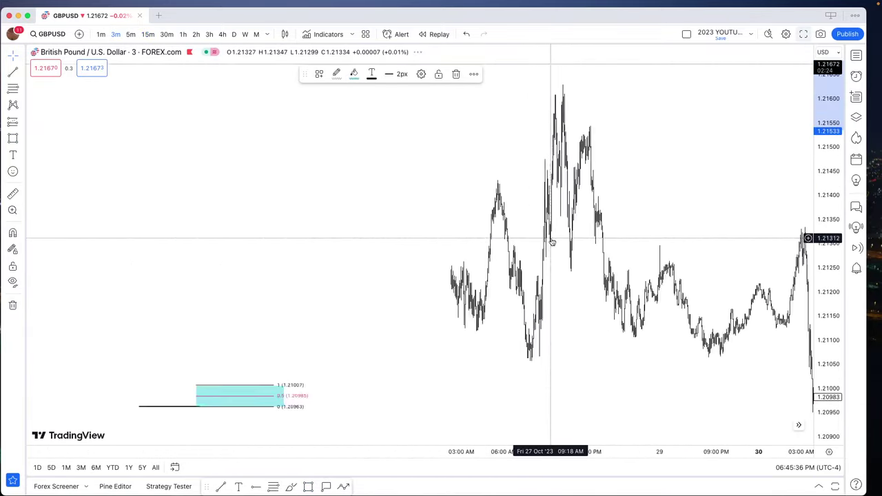
pyautogui.moveTo(365, 244); pyautogui.dragTo(693, 175)
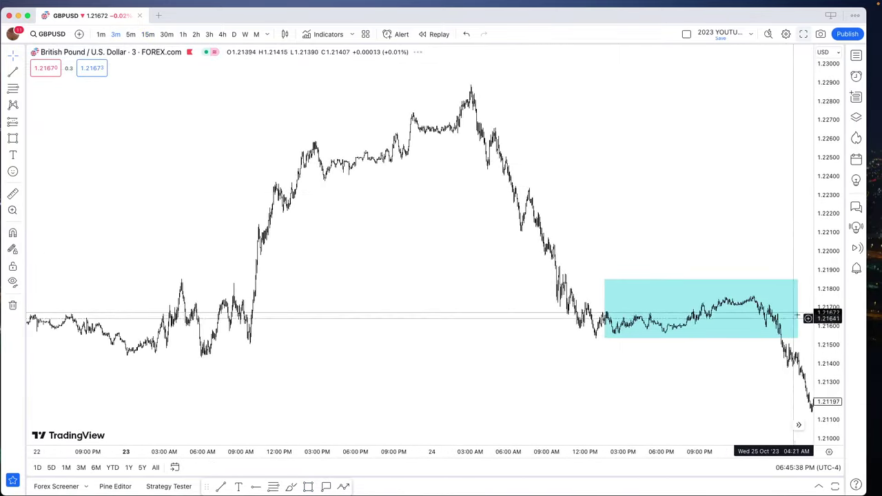
pyautogui.scroll(5, 737, 233)
pyautogui.scroll(5, 737, 233)
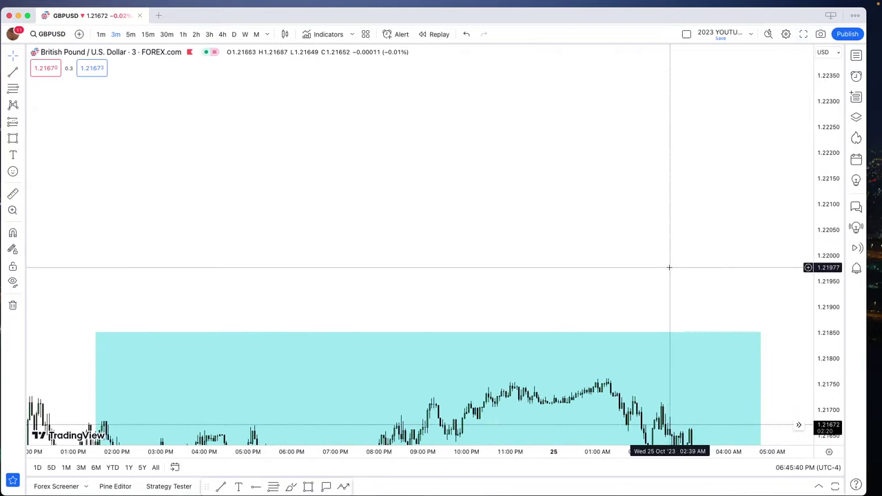
pyautogui.moveTo(670, 297); pyautogui.dragTo(717, 90)
pyautogui.moveTo(833, 255); pyautogui.dragTo(630, 37)
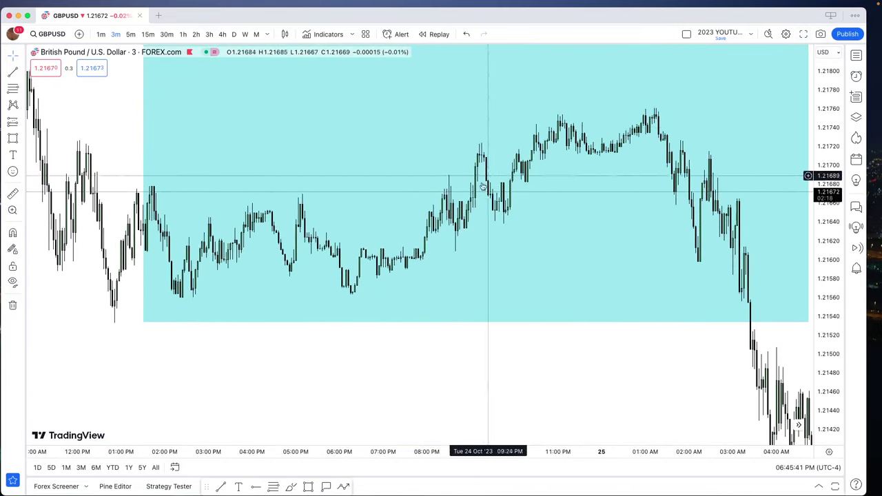
pyautogui.click(475, 323)
pyautogui.press('Delete')
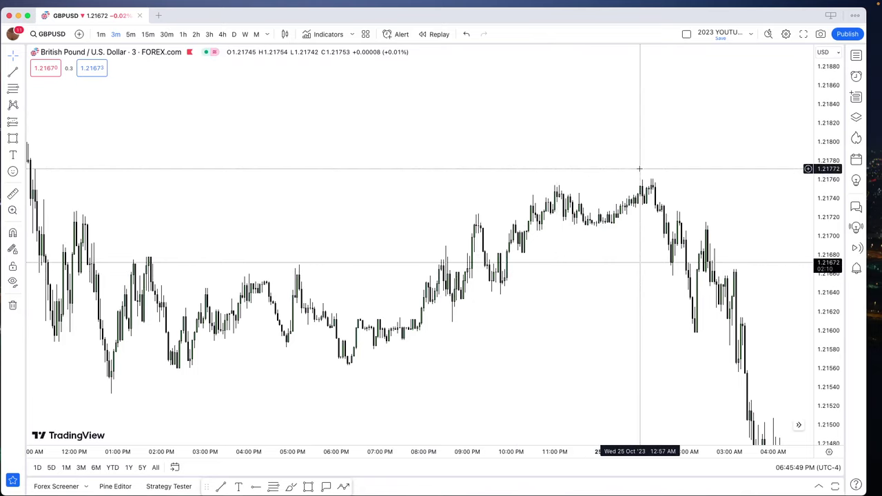
# Brush over the rise into the 25 Oct high and across the two highs, undoing each stroke
pyautogui.click(290, 486)
pyautogui.moveTo(348, 362)
pyautogui.mouseDown()
pyautogui.moveTo(437, 233)
pyautogui.moveTo(457, 308)
pyautogui.moveTo(477, 213)
pyautogui.moveTo(503, 284)
pyautogui.moveTo(548, 188)
pyautogui.moveTo(565, 230)
pyautogui.moveTo(646, 169)
pyautogui.mouseUp()
pyautogui.press('super+z')
pyautogui.moveTo(556, 181); pyautogui.dragTo(660, 179)
pyautogui.press('super+z')
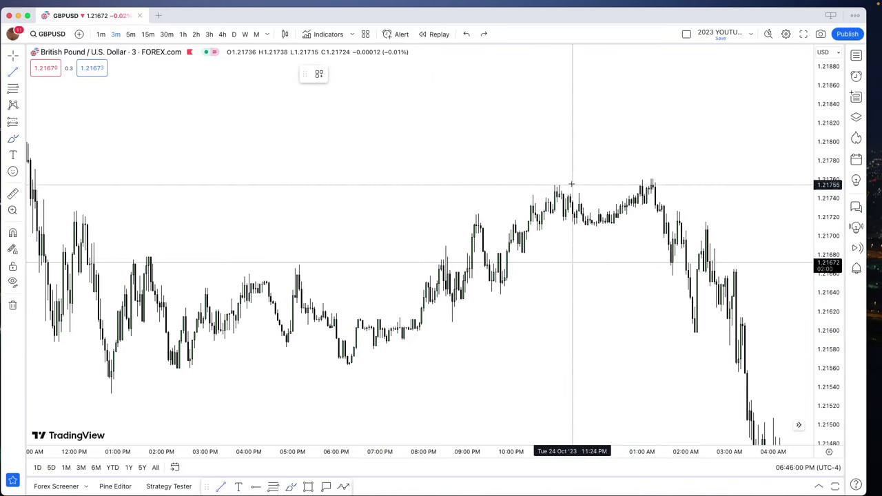
# Draw a horizontal trend line at about 1.21755 from the 24 Oct 11:00 PM high to about 01:30 AM on 25 Oct
pyautogui.moveTo(552, 187); pyautogui.dragTo(667, 186)
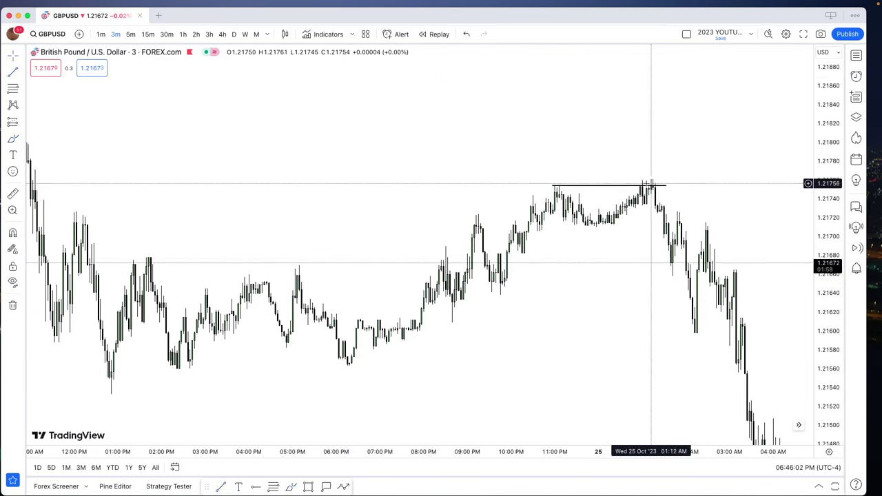
pyautogui.click(643, 187)
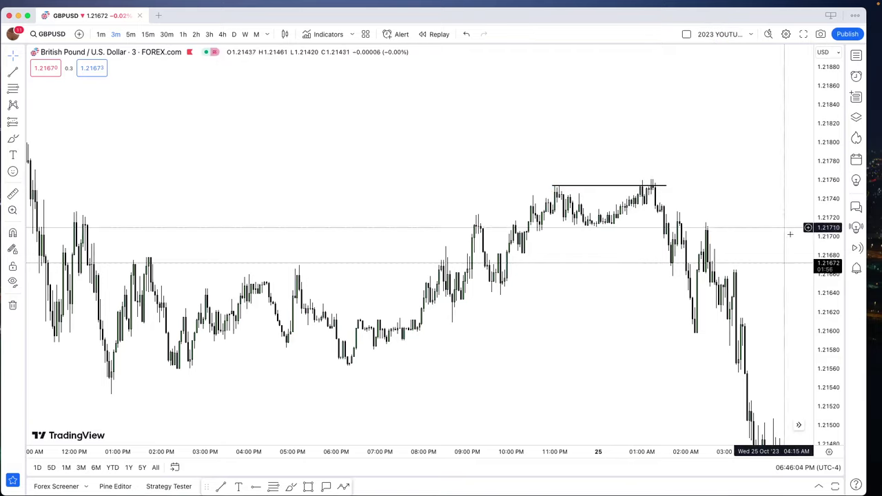
pyautogui.moveTo(832, 254); pyautogui.dragTo(819, 149)
pyautogui.scroll(5, 687, 182)
pyautogui.moveTo(554, 146); pyautogui.dragTo(613, 171)
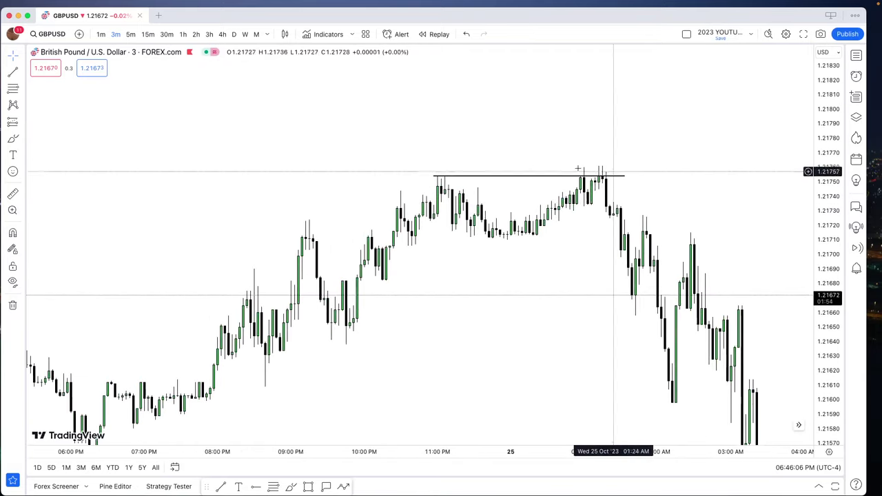
pyautogui.scroll(-2, 576, 180)
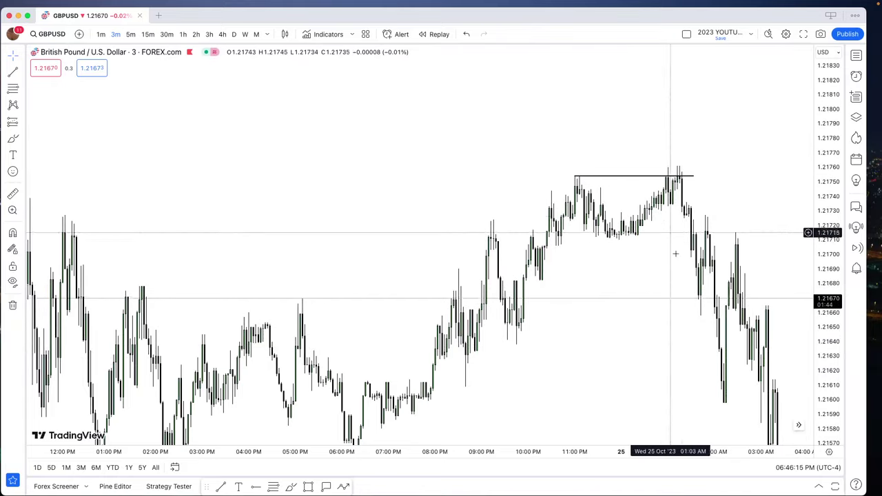
pyautogui.moveTo(650, 288); pyautogui.dragTo(611, 277)
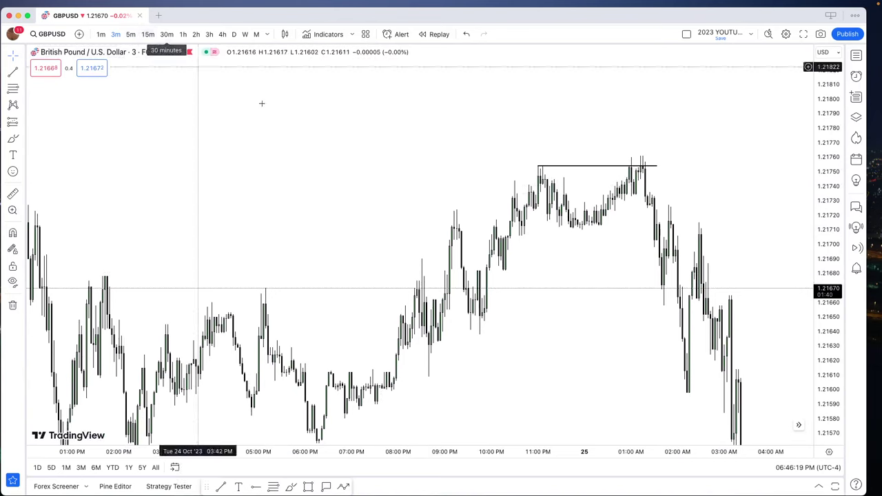
# Draw a horizontal trend line at about 1.21710 from the 24 Oct 11:42 PM low to about 01:30 AM on 25 Oct
pyautogui.click(219, 487)
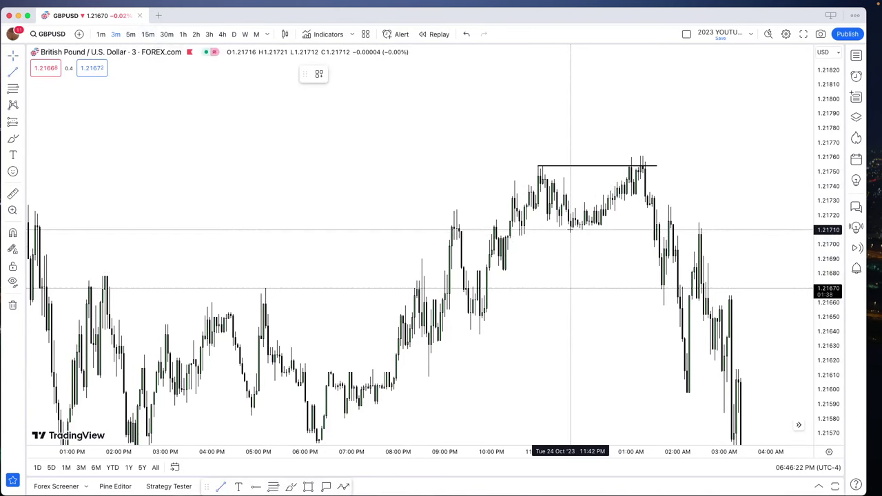
pyautogui.click(658, 230)
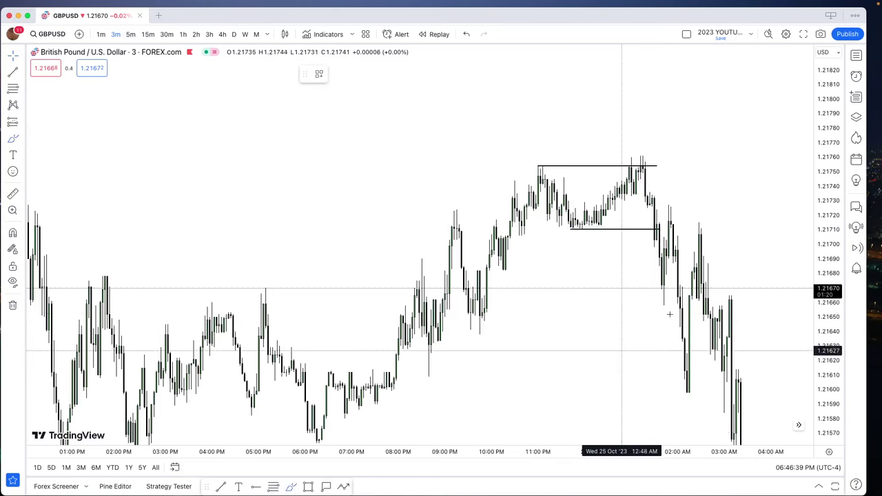
# Brush circles around the break of the lower line and arrows beside the drop, undoing these strokes
pyautogui.moveTo(654, 222); pyautogui.dragTo(652, 243)
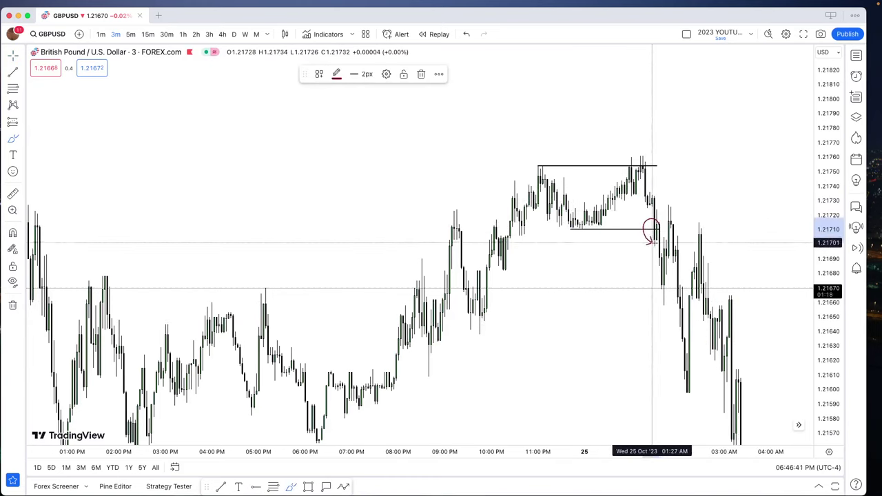
pyautogui.press('super+z')
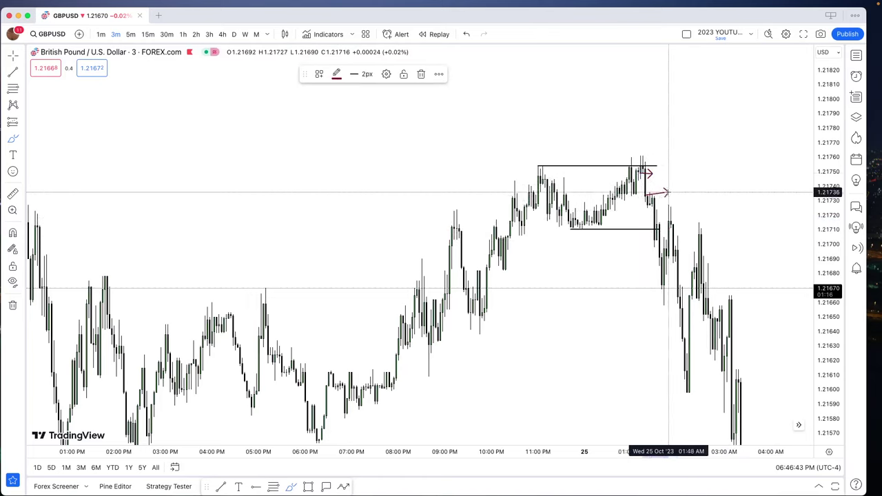
pyautogui.moveTo(660, 225)
pyautogui.mouseDown()
pyautogui.moveTo(652, 241)
pyautogui.moveTo(657, 222)
pyautogui.mouseUp()
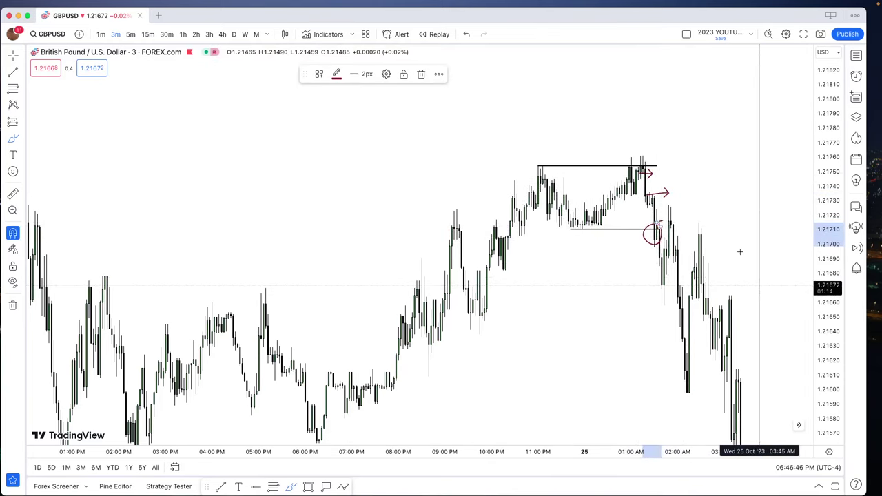
pyautogui.press('super+z')
pyautogui.press('super+z')
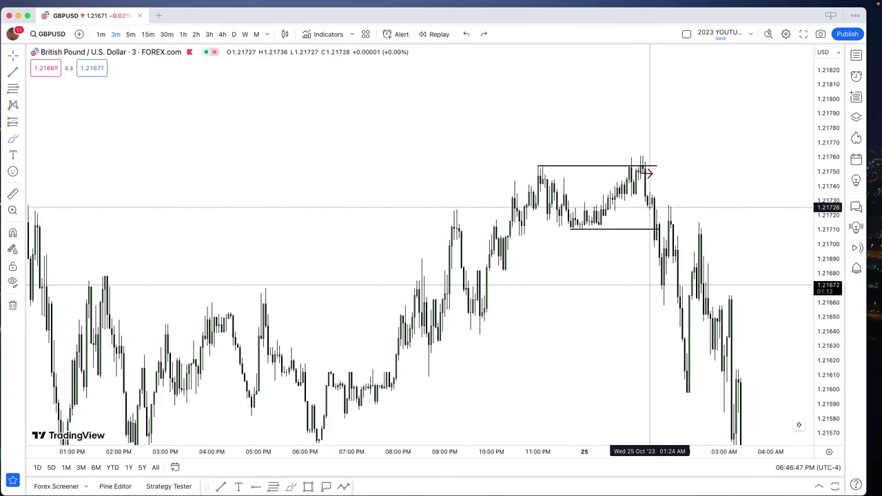
pyautogui.moveTo(655, 209); pyautogui.dragTo(686, 213)
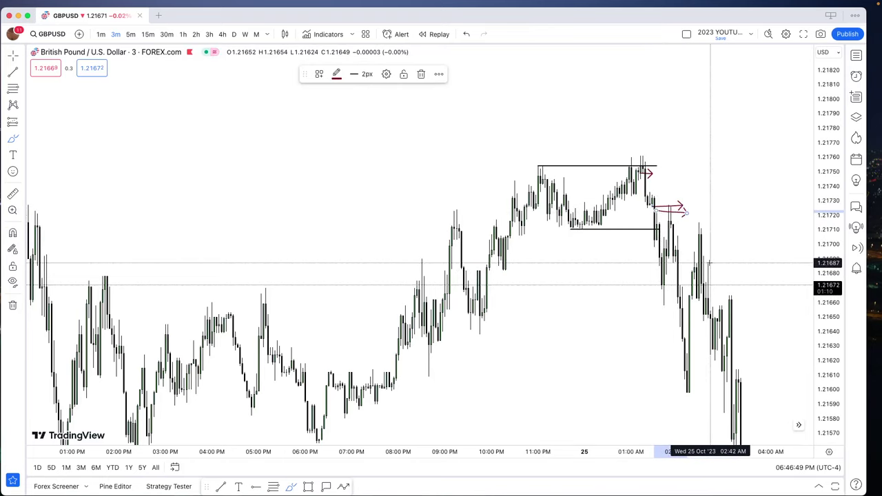
pyautogui.press('super')
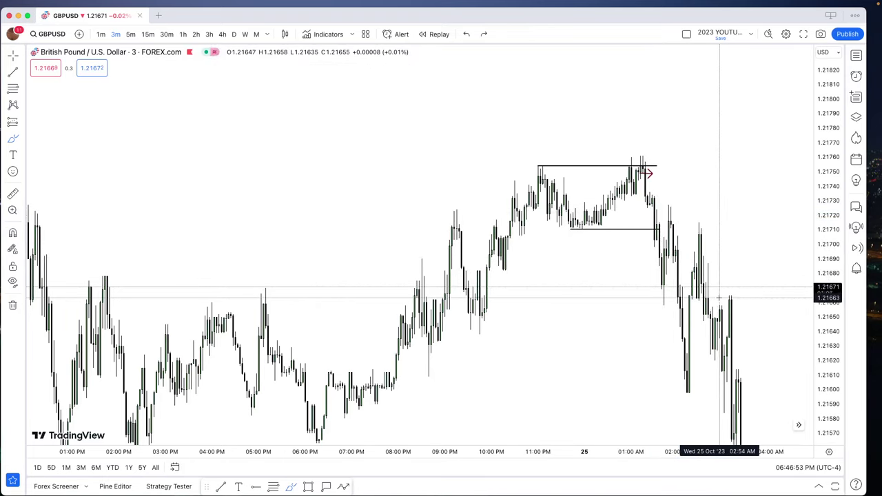
pyautogui.click(693, 229)
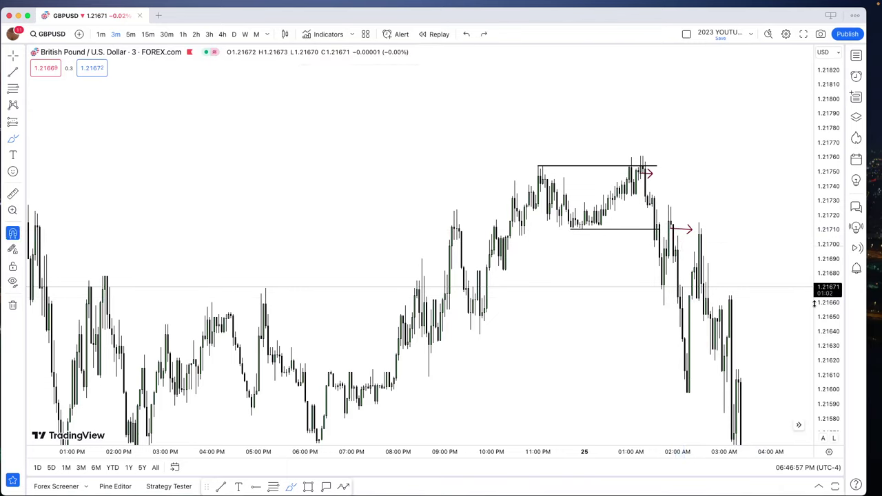
pyautogui.press('super+z')
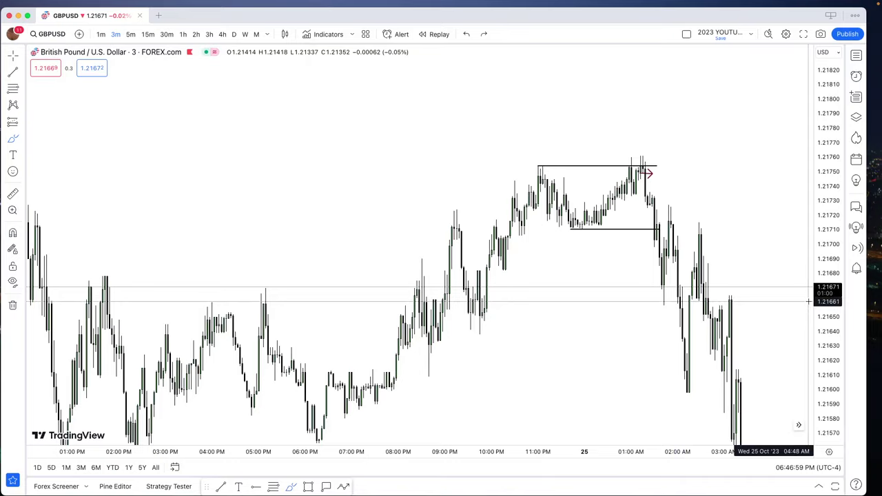
# Mark the gap in the drop around 02:00 AM on 25 Oct with a rectangle from about 1.21711 to 1.21699
pyautogui.scroll(5, 728, 285)
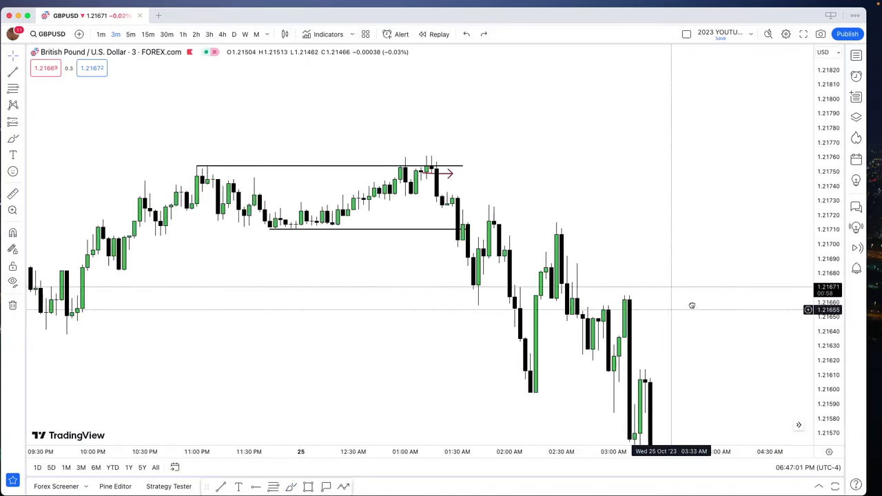
pyautogui.moveTo(778, 216); pyautogui.dragTo(773, 224)
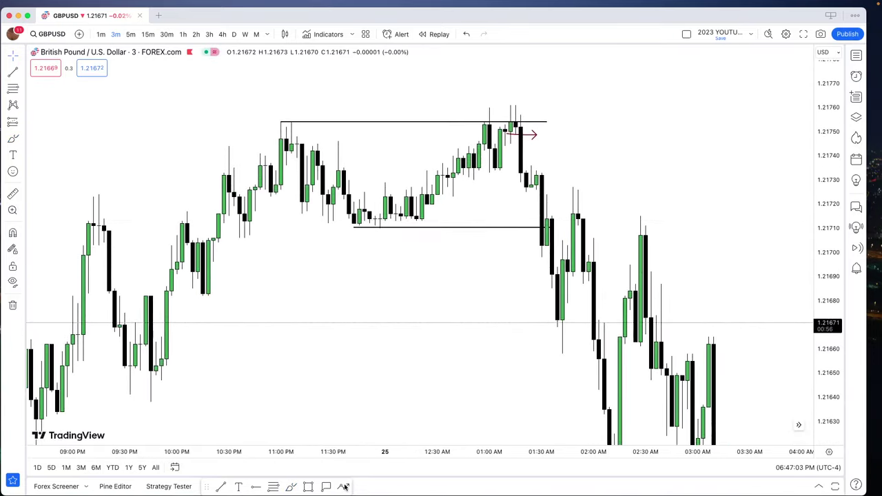
pyautogui.moveTo(578, 225); pyautogui.dragTo(610, 257)
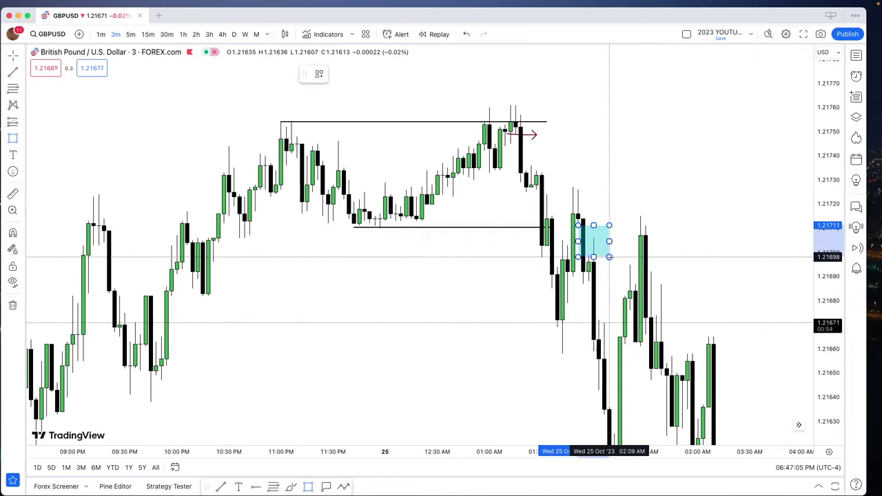
pyautogui.click(614, 255)
pyautogui.click(657, 202)
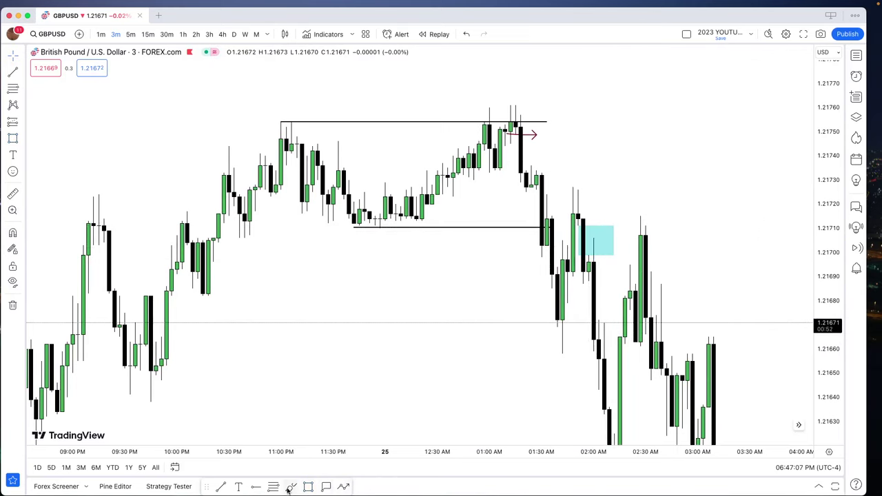
# Place a Fib retracement with its 0.5 level over the small rectangle, from about 1.21711 down to 1.21699, and align its ends
pyautogui.click(579, 225)
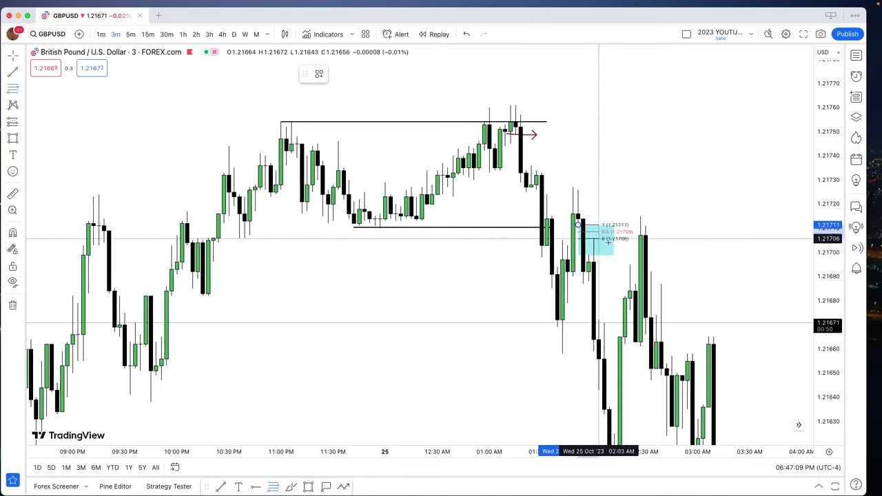
pyautogui.click(619, 255)
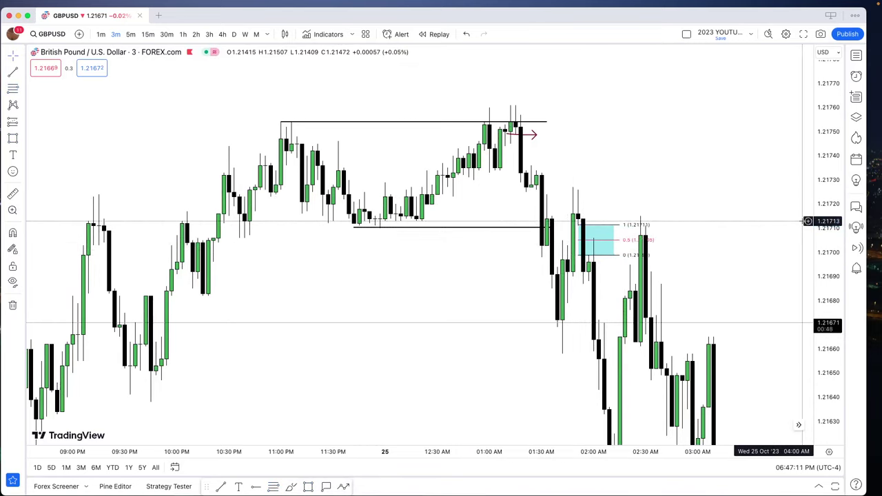
pyautogui.click(618, 256)
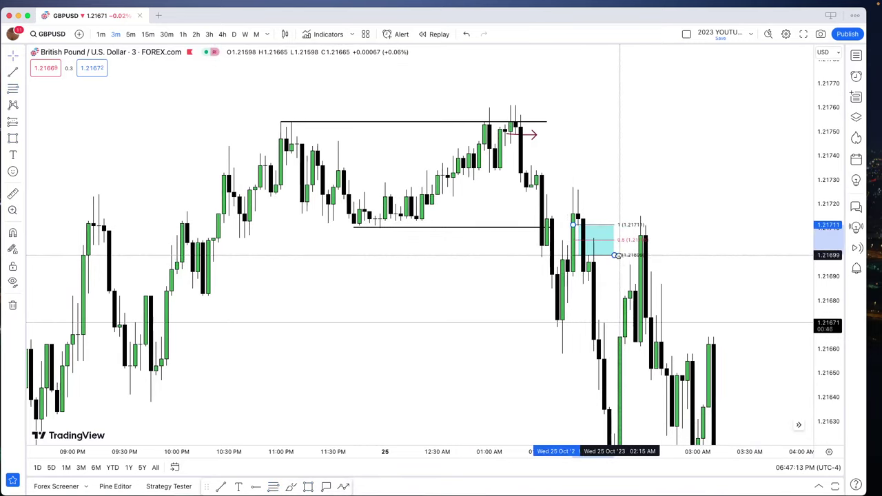
pyautogui.click(703, 194)
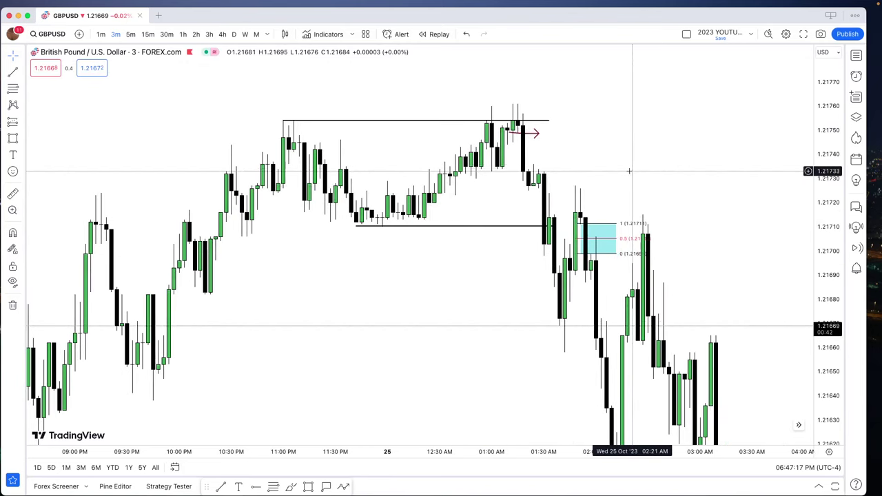
# Switch the chart to the 15-minute timeframe and delete the trend lines and arrow around the 25 Oct high
pyautogui.click(147, 33)
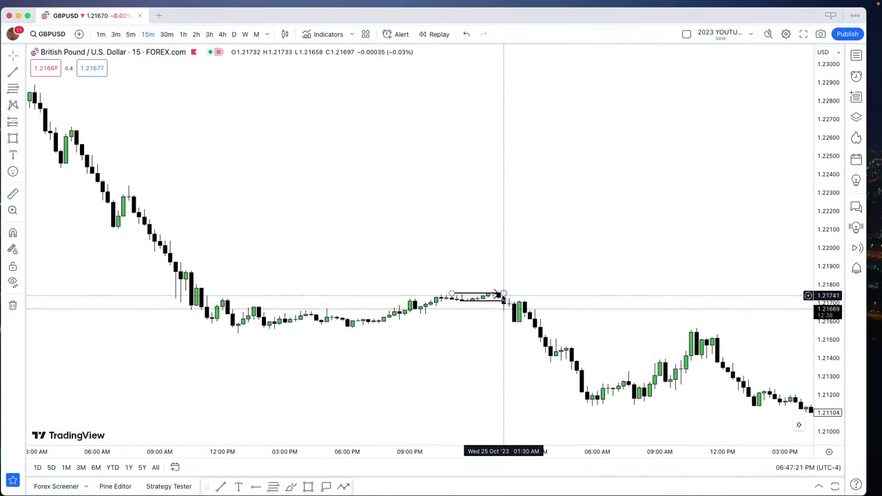
pyautogui.click(497, 295)
pyautogui.press('Delete')
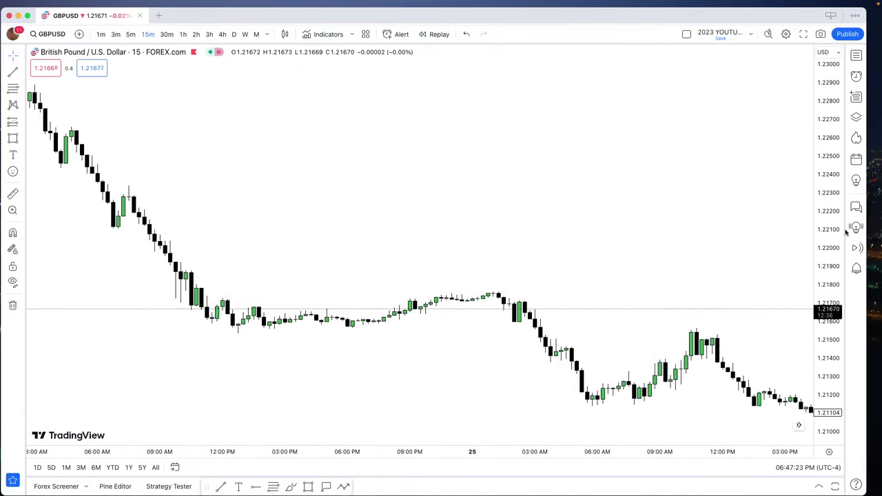
# Draw a horizontal trend line at about 1.2156 from the 24 Oct 06:15 PM low to about 03:30 AM on 25 Oct
pyautogui.moveTo(826, 289); pyautogui.dragTo(825, 72)
pyautogui.scroll(-5, 657, 318)
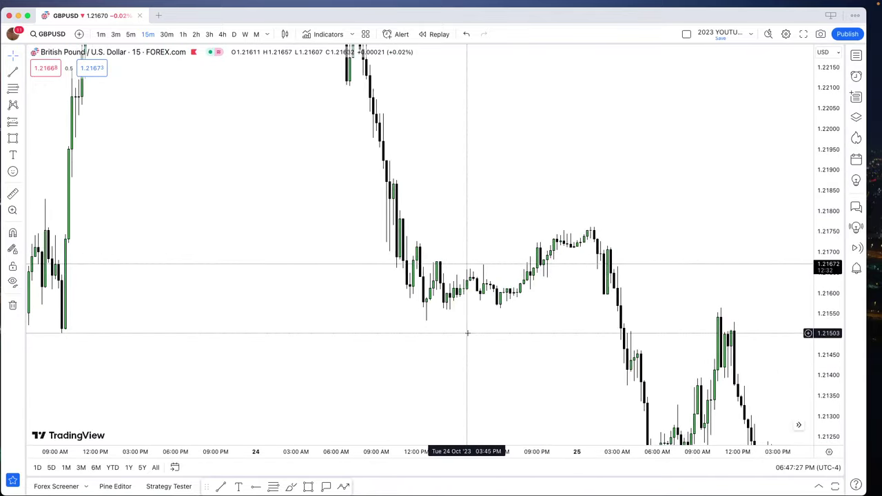
pyautogui.click(215, 488)
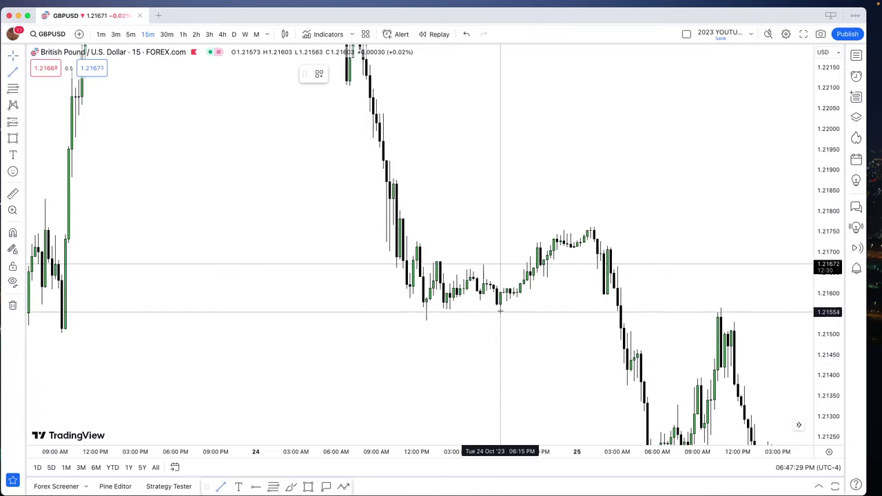
pyautogui.moveTo(500, 309); pyautogui.dragTo(621, 308)
pyautogui.click(590, 272)
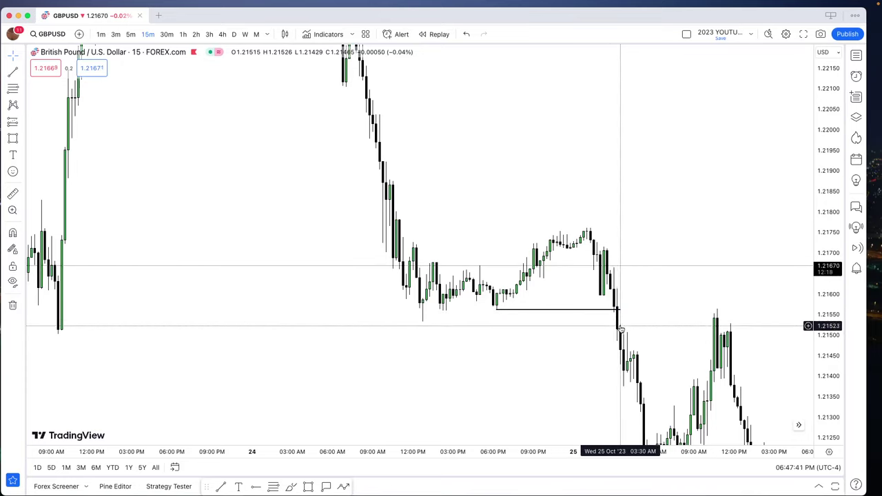
# Mark the gap below the broken low with a rectangle from about 1.21555 to 1.21526, spanning 03:00 AM to about 02:15 PM on 25 Oct
pyautogui.click(307, 486)
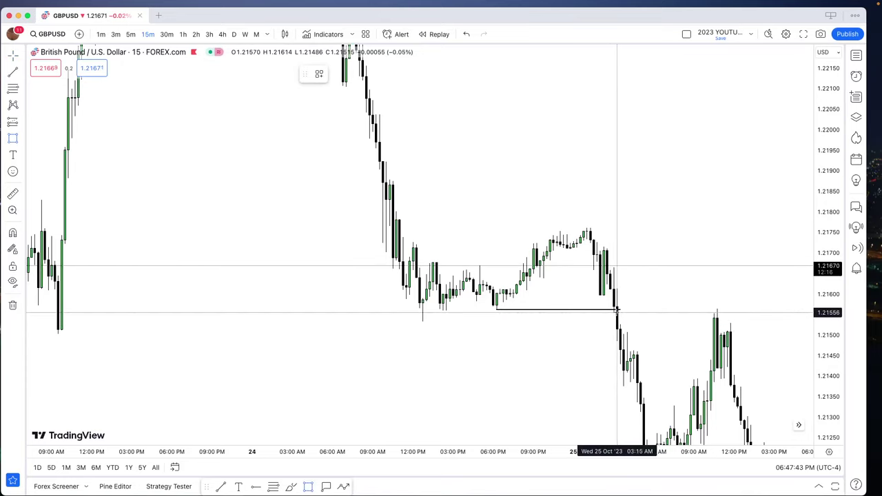
pyautogui.moveTo(614, 314)
pyautogui.mouseDown()
pyautogui.moveTo(647, 326)
pyautogui.moveTo(763, 324)
pyautogui.mouseUp()
pyautogui.click(755, 282)
pyautogui.scroll(6, 738, 317)
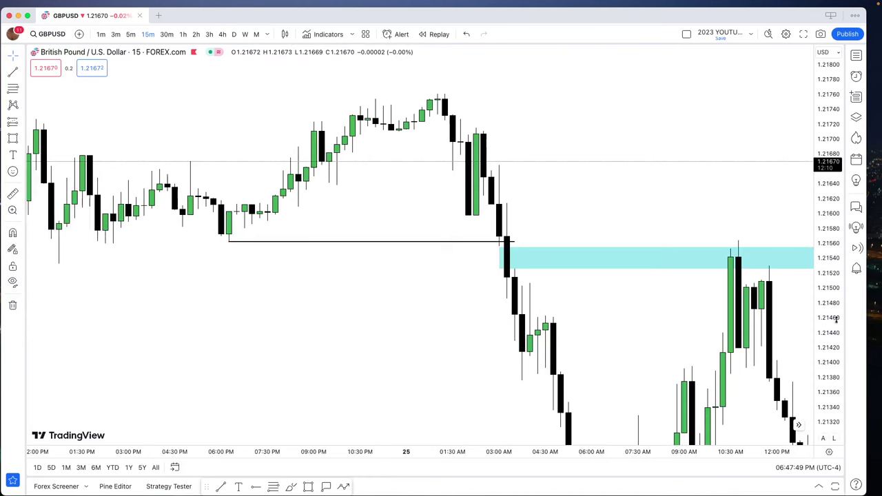
pyautogui.moveTo(836, 319); pyautogui.dragTo(646, 211)
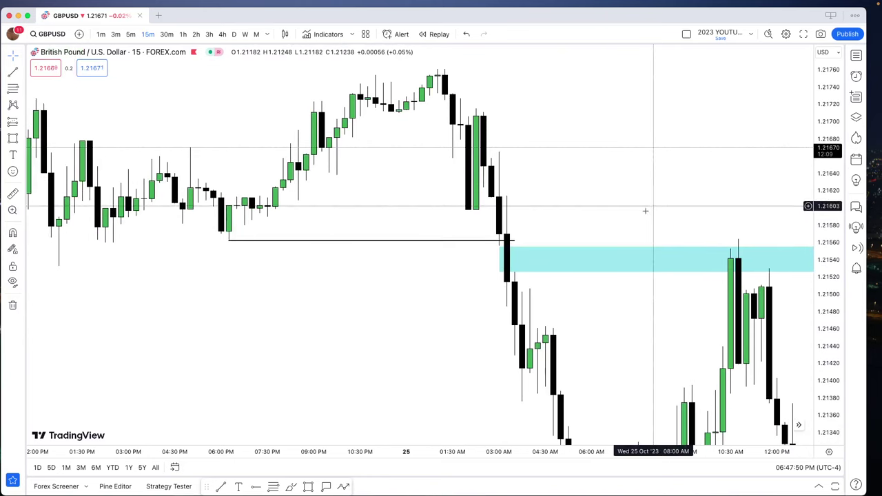
# Place a Fib retracement with its 0.5 level over the rectangle, from 1.21556 down to 1.21526, spanning 03:00 AM to 11:45 AM
pyautogui.click(500, 245)
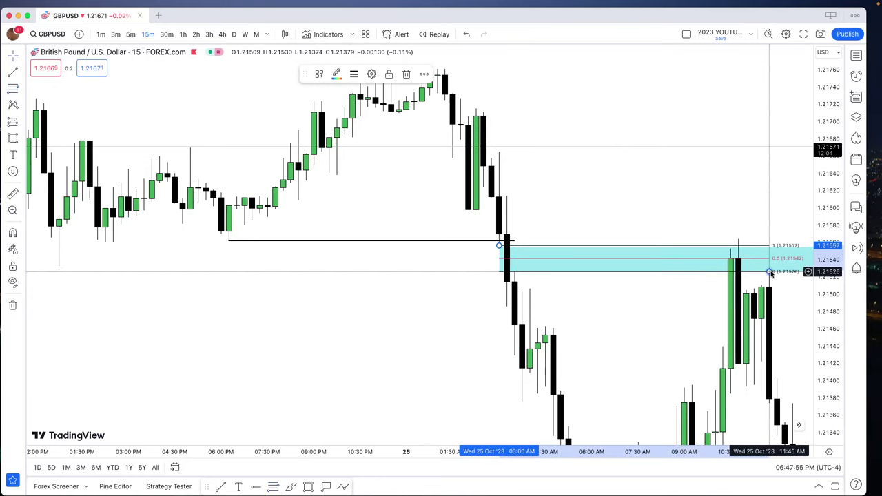
pyautogui.click(770, 271)
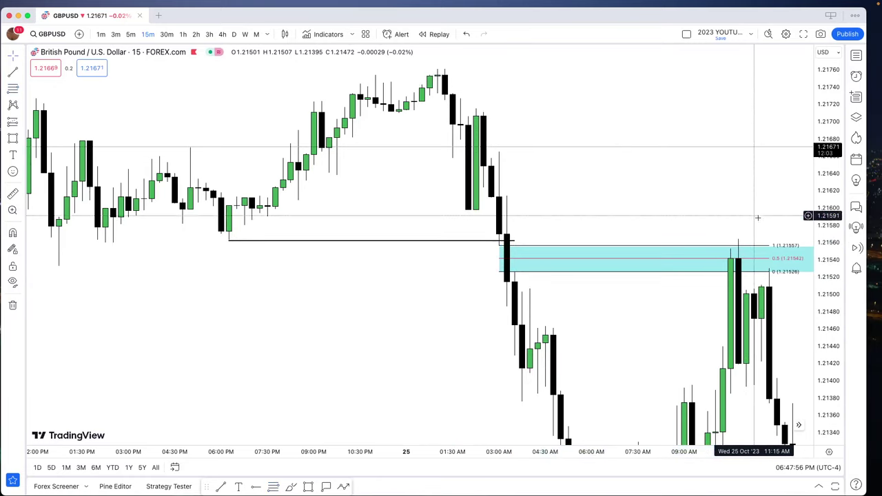
pyautogui.click(499, 249)
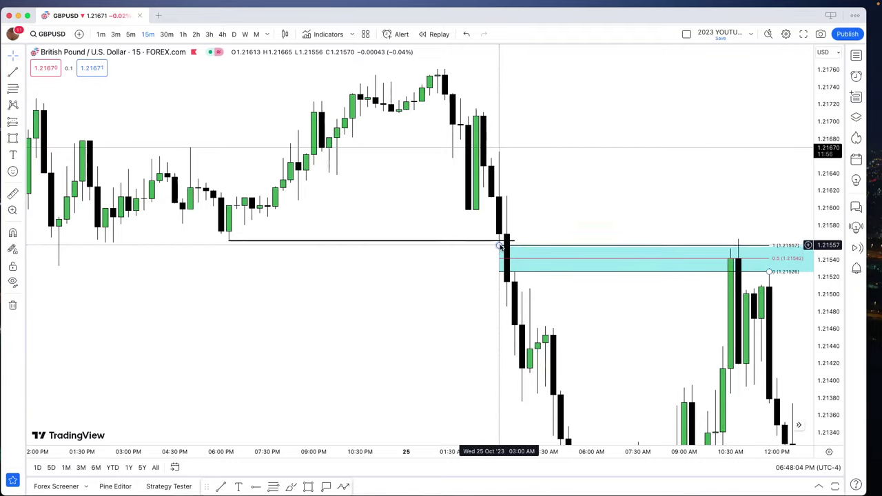
pyautogui.moveTo(501, 246); pyautogui.dragTo(500, 249)
pyautogui.click(616, 208)
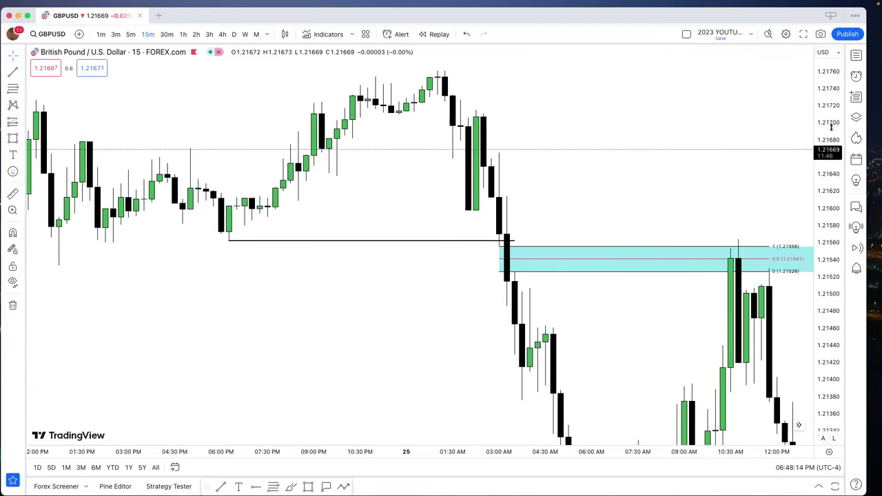
# Draw a horizontal trend line at about 1.21135 from the 25 Oct 05:45 AM low to about 04:00 PM
pyautogui.moveTo(832, 127); pyautogui.dragTo(831, 352)
pyautogui.scroll(-2, 752, 415)
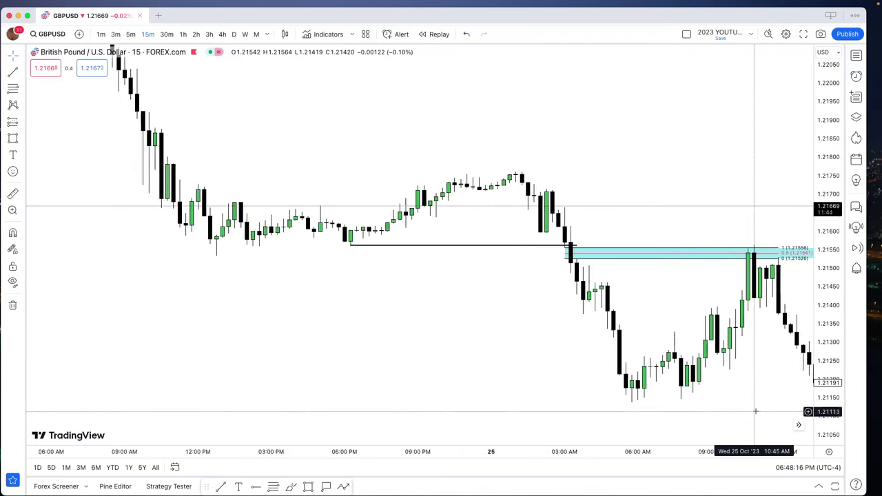
pyautogui.moveTo(755, 412); pyautogui.dragTo(606, 387)
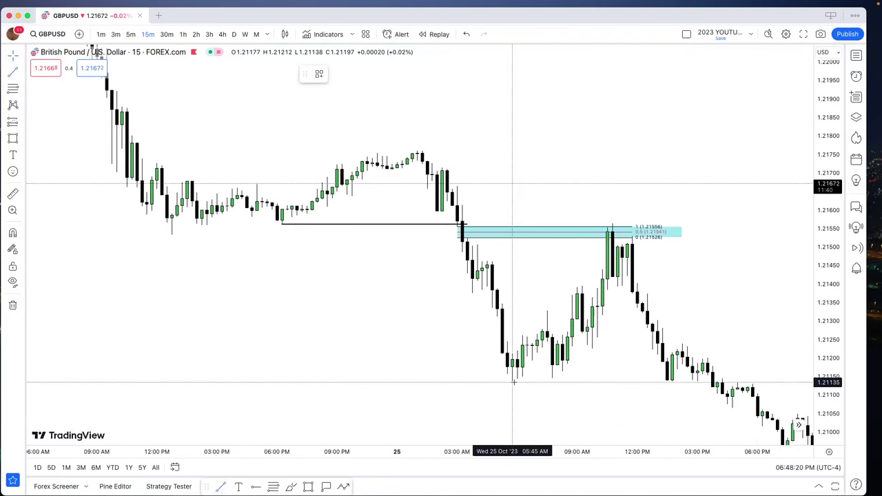
pyautogui.moveTo(514, 381); pyautogui.dragTo(713, 381)
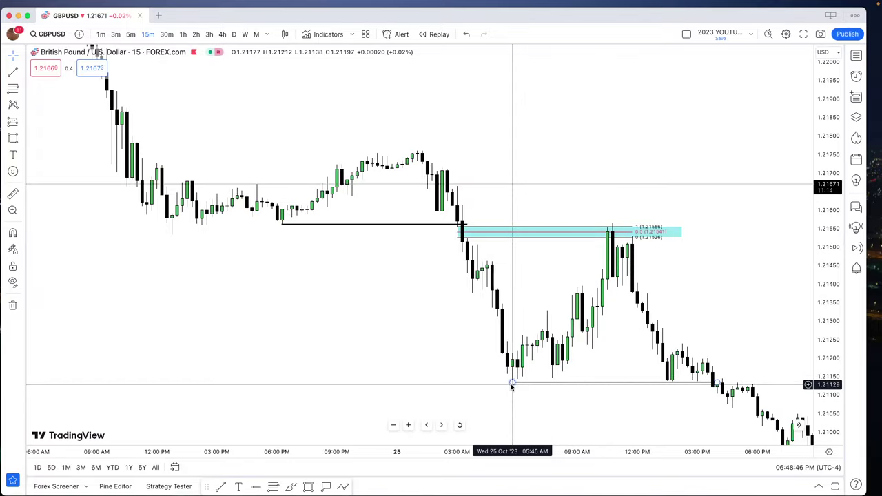
# Review the wider October GBPUSD price swings on the 15-minute chart, from early October through 30 October
pyautogui.scroll(-10, 632, 269)
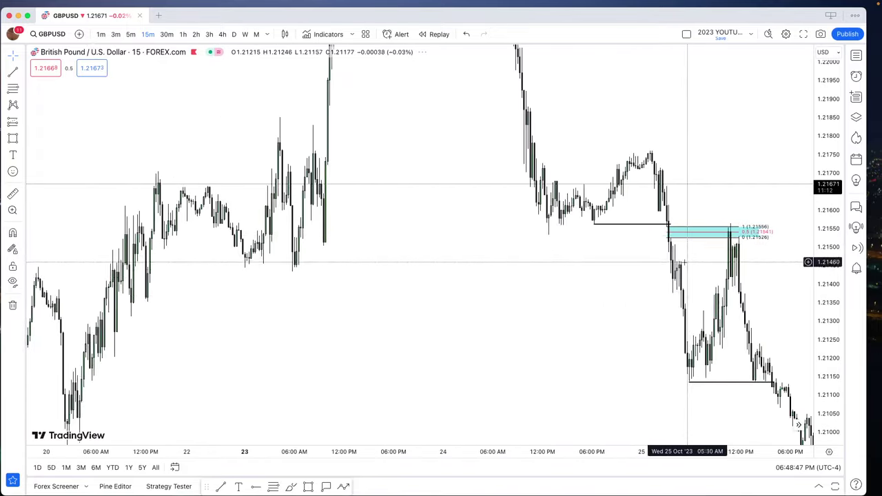
pyautogui.moveTo(690, 194); pyautogui.dragTo(714, 79)
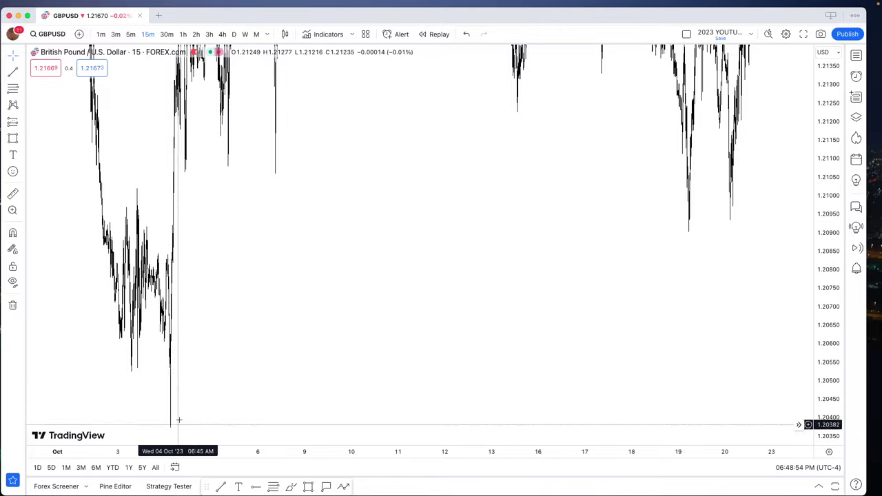
pyautogui.moveTo(830, 131); pyautogui.dragTo(830, 452)
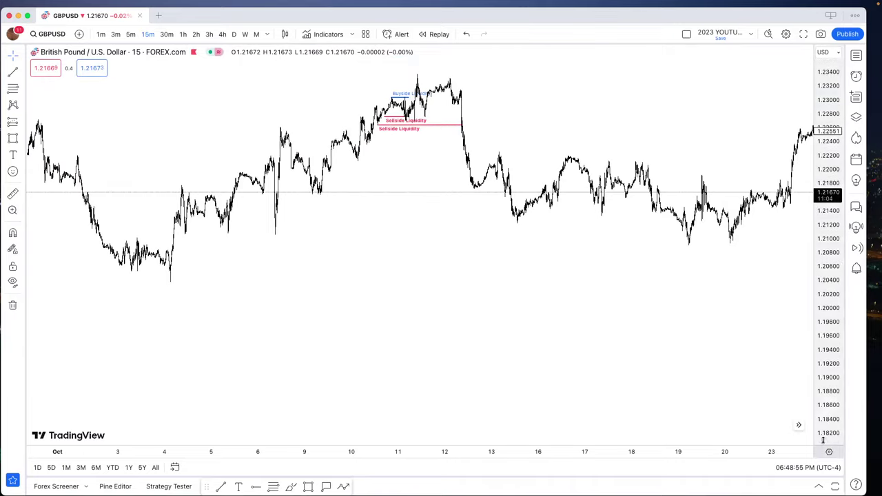
pyautogui.moveTo(647, 321); pyautogui.dragTo(373, 332)
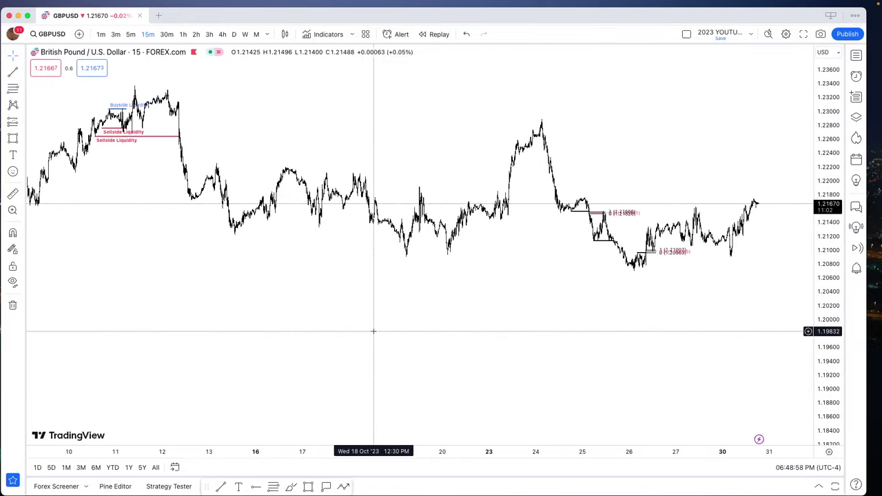
pyautogui.moveTo(836, 316); pyautogui.dragTo(837, 125)
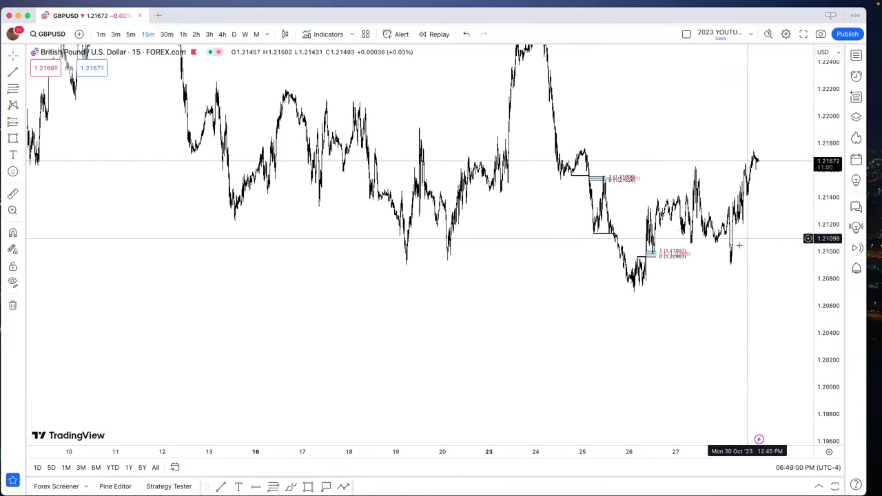
# Examine the 25 Oct sell-off on the 15-minute chart, from the retracement into the marked gap zone to the break of the 05:45 AM low
pyautogui.scroll(3, 697, 292)
pyautogui.moveTo(520, 326); pyautogui.dragTo(650, 403)
pyautogui.scroll(3, 586, 361)
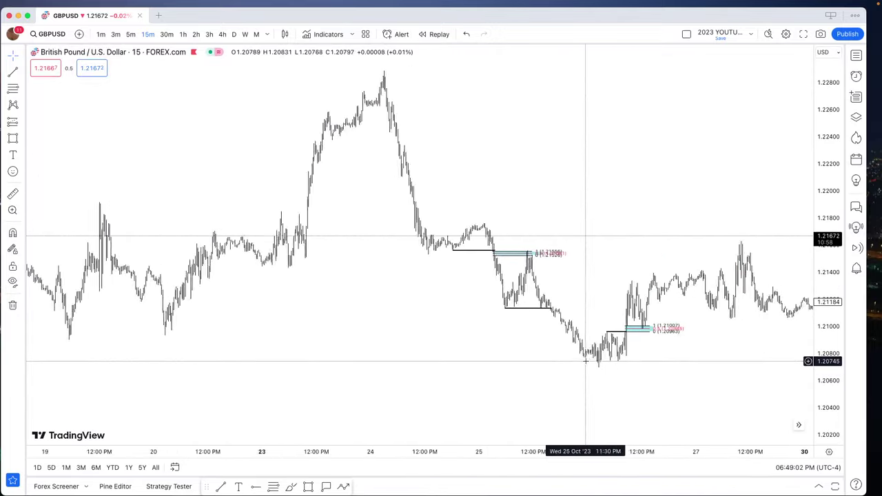
pyautogui.scroll(2, 586, 361)
pyautogui.moveTo(609, 288); pyautogui.dragTo(768, 301)
pyautogui.moveTo(833, 362); pyautogui.dragTo(831, 62)
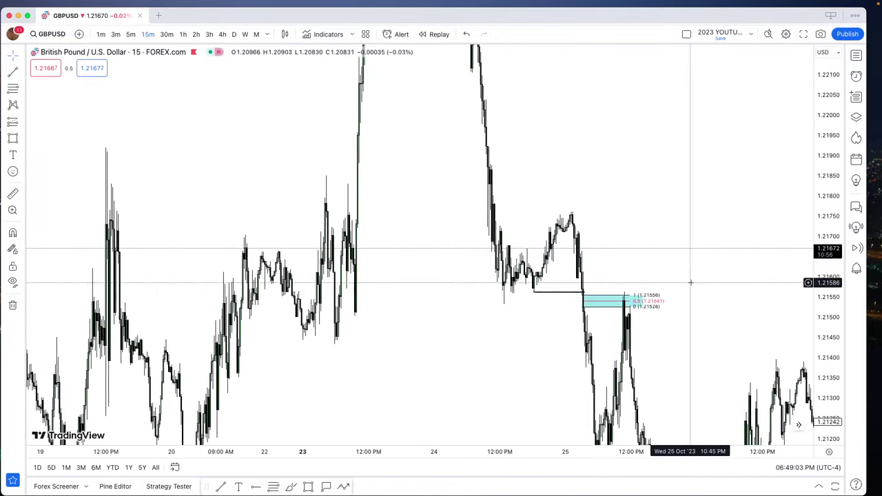
pyautogui.scroll(5, 691, 282)
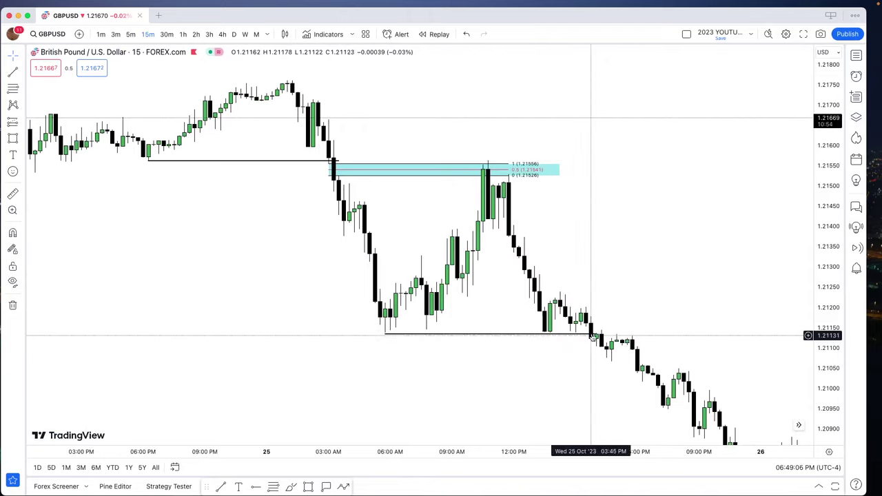
pyautogui.moveTo(592, 336); pyautogui.dragTo(586, 337)
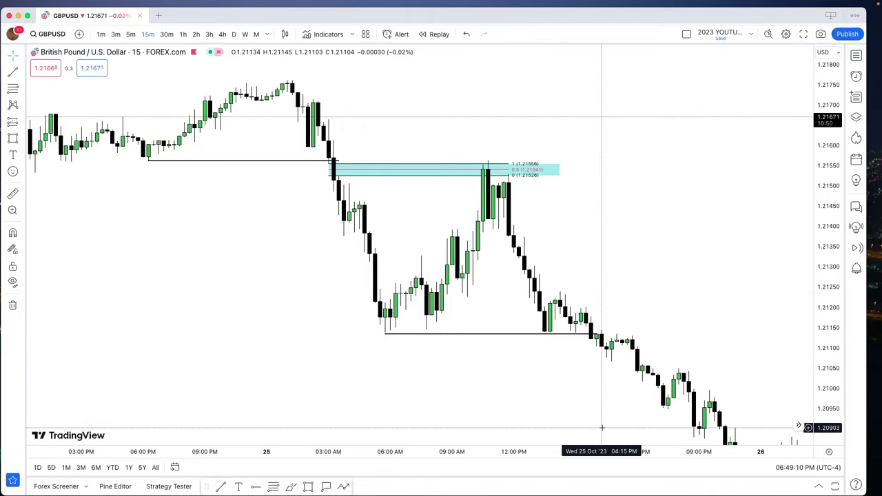
pyautogui.scroll(-3, 648, 317)
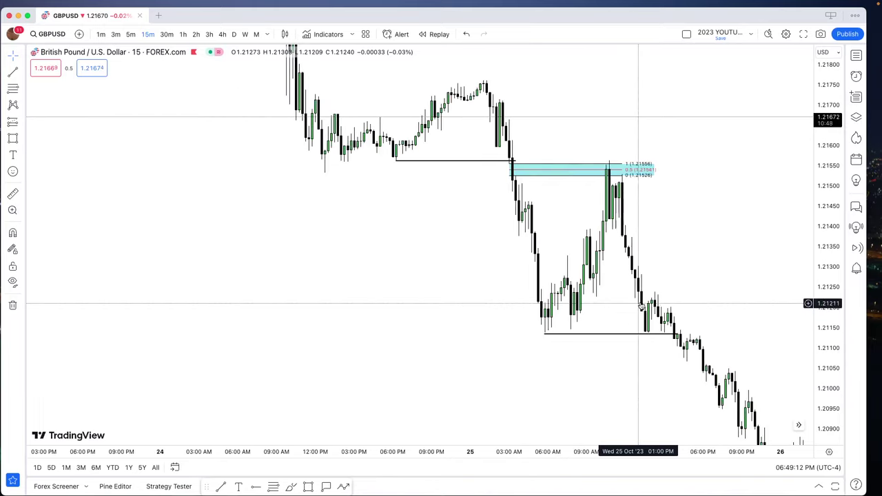
pyautogui.moveTo(831, 319); pyautogui.dragTo(832, 248)
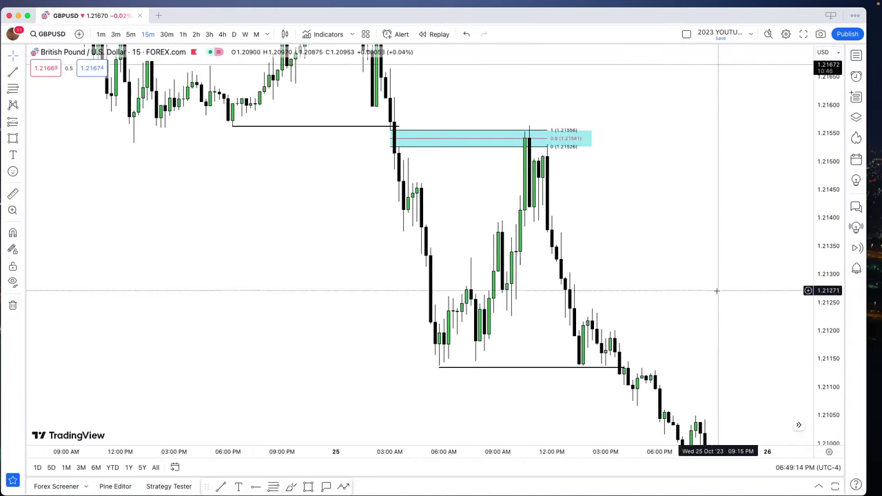
pyautogui.scroll(3, 672, 310)
pyautogui.moveTo(596, 315); pyautogui.dragTo(620, 338)
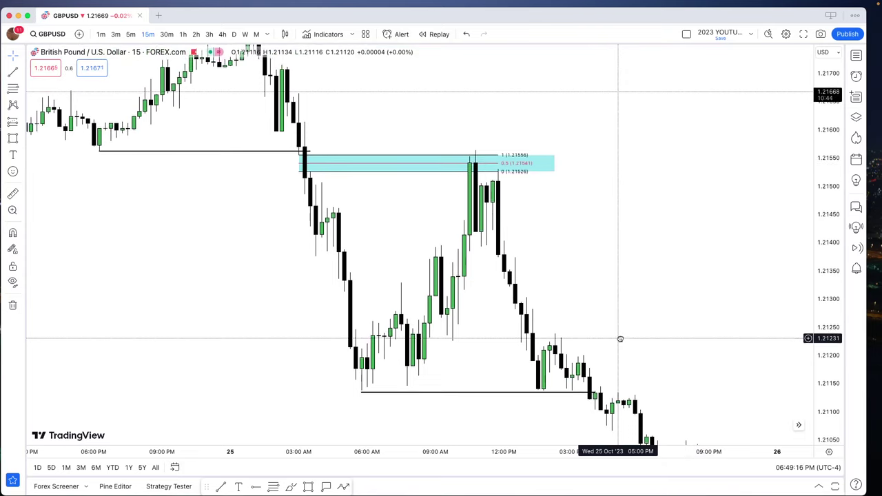